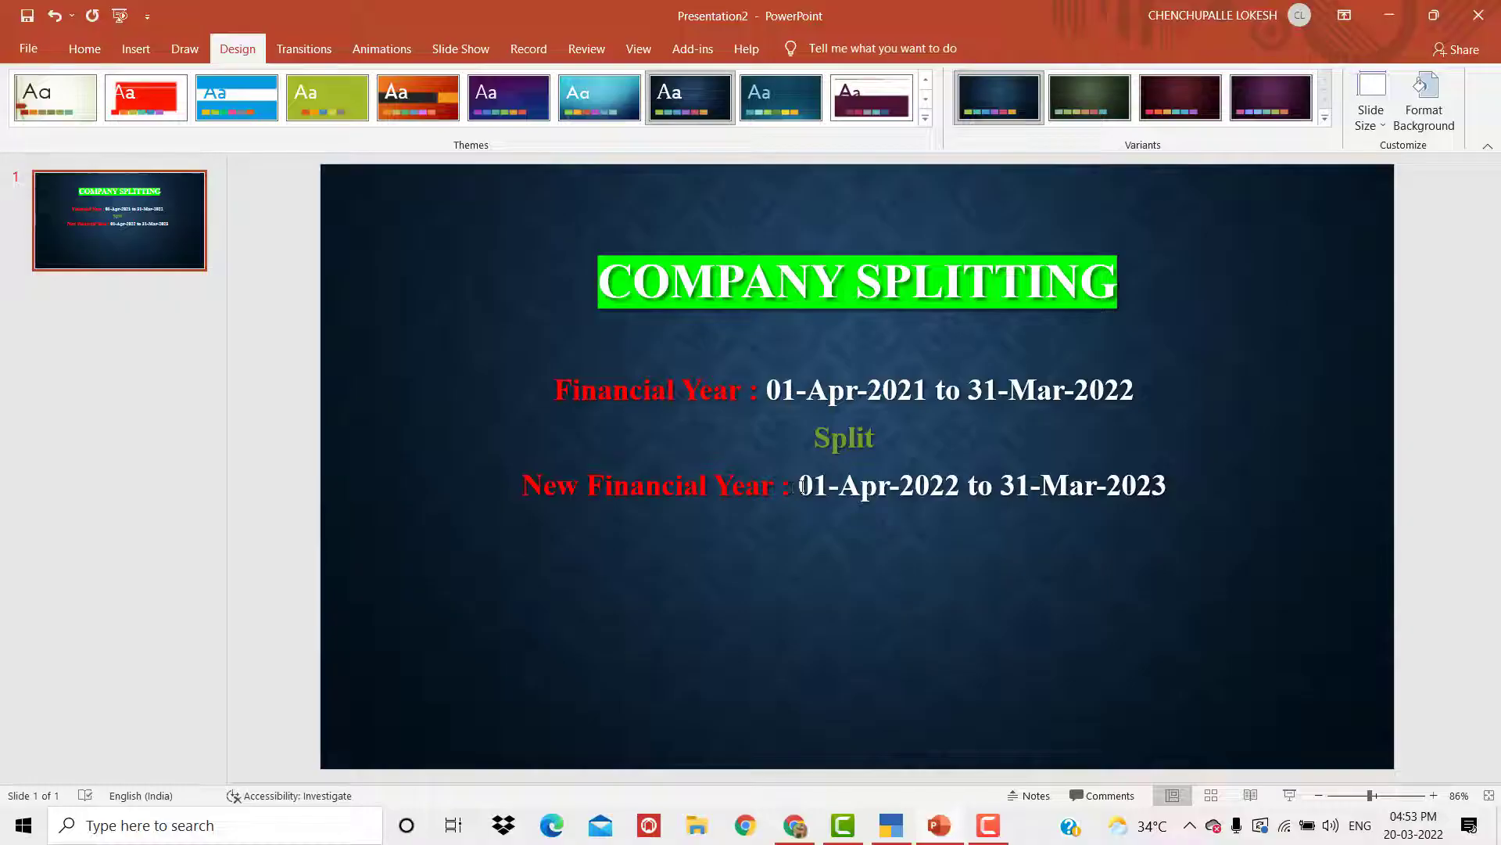
left_click_drag(792, 487, 1167, 486)
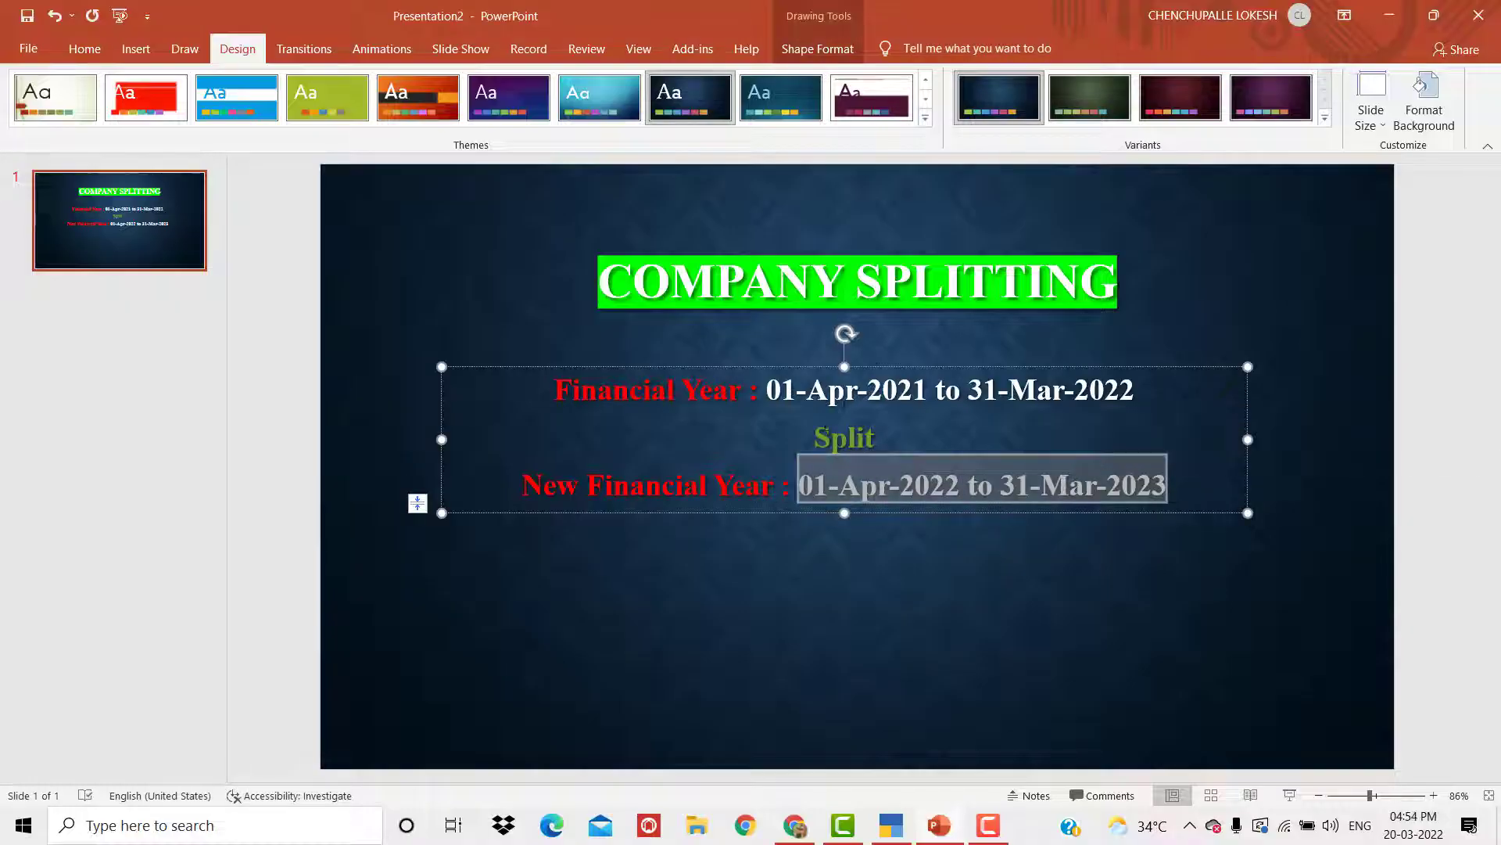
left_click(857, 391)
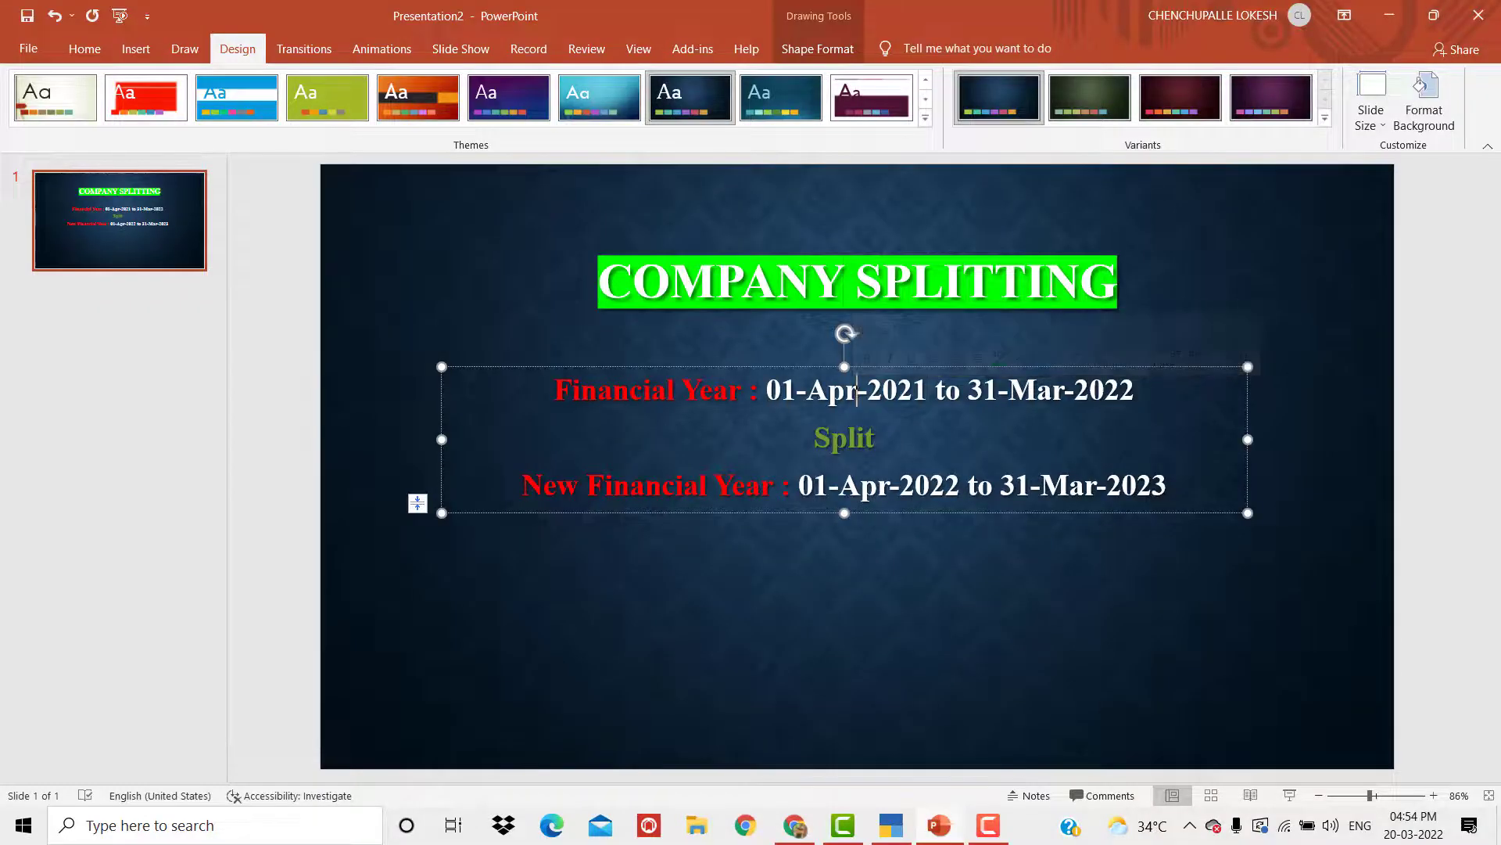
left_click(877, 486)
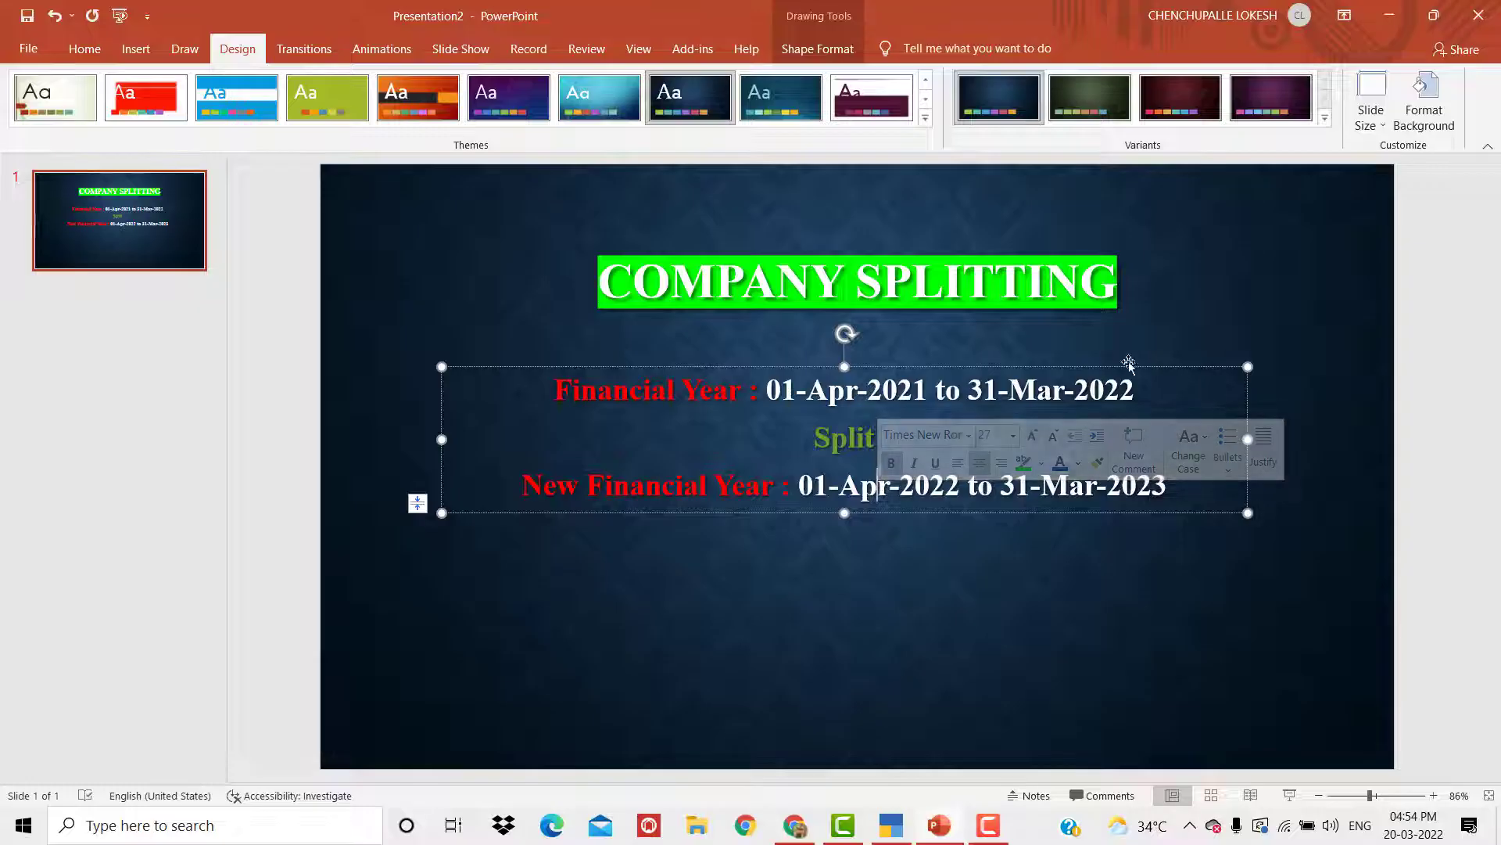
left_click(1167, 338)
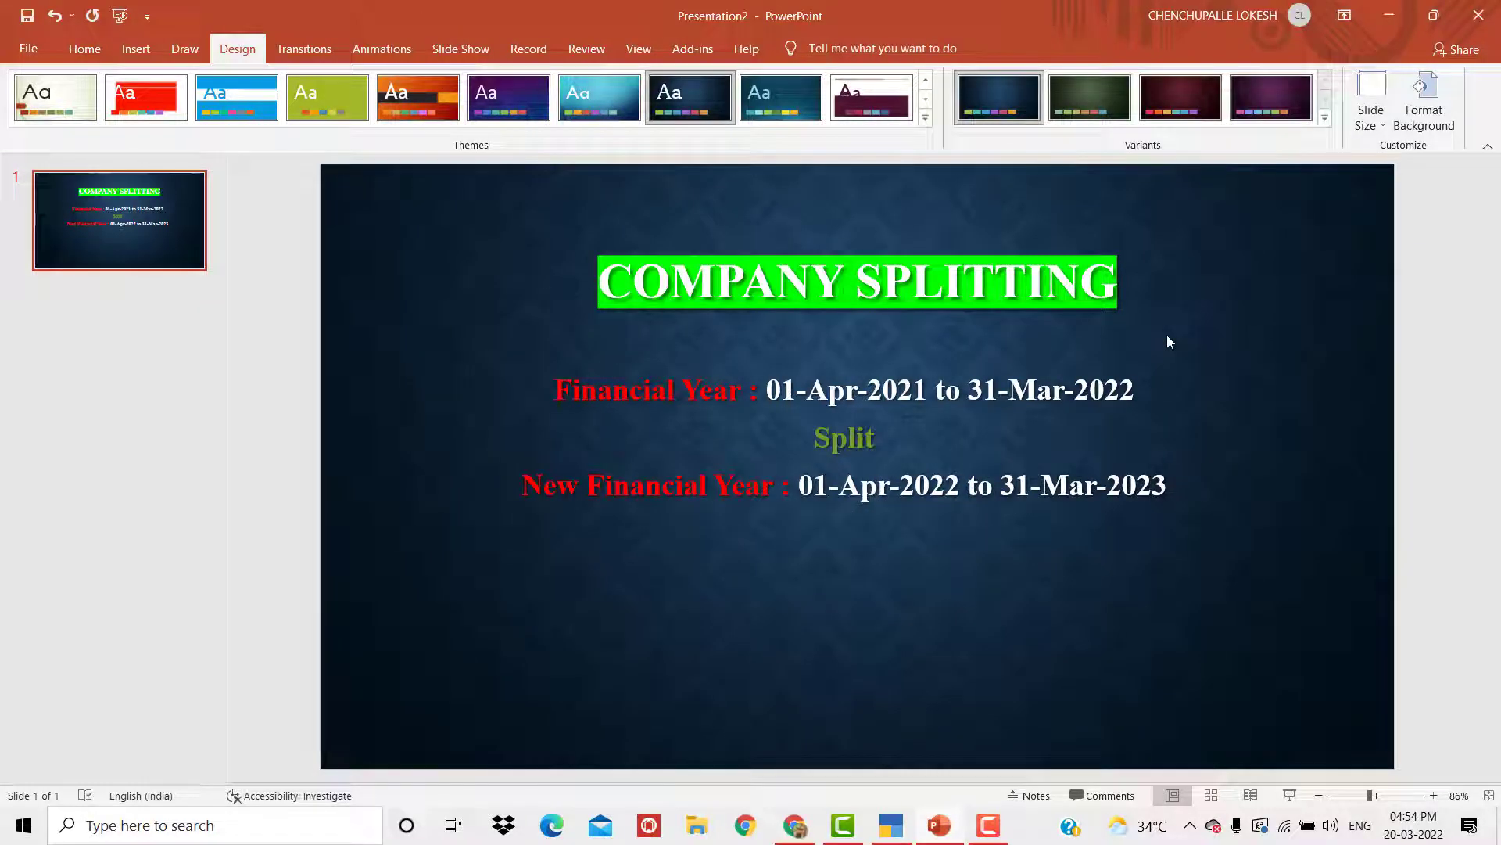
Switch to TallyPrime and load MANUFACTURING COMPANY, the one numbered 10000, from the company list
left_click(894, 826)
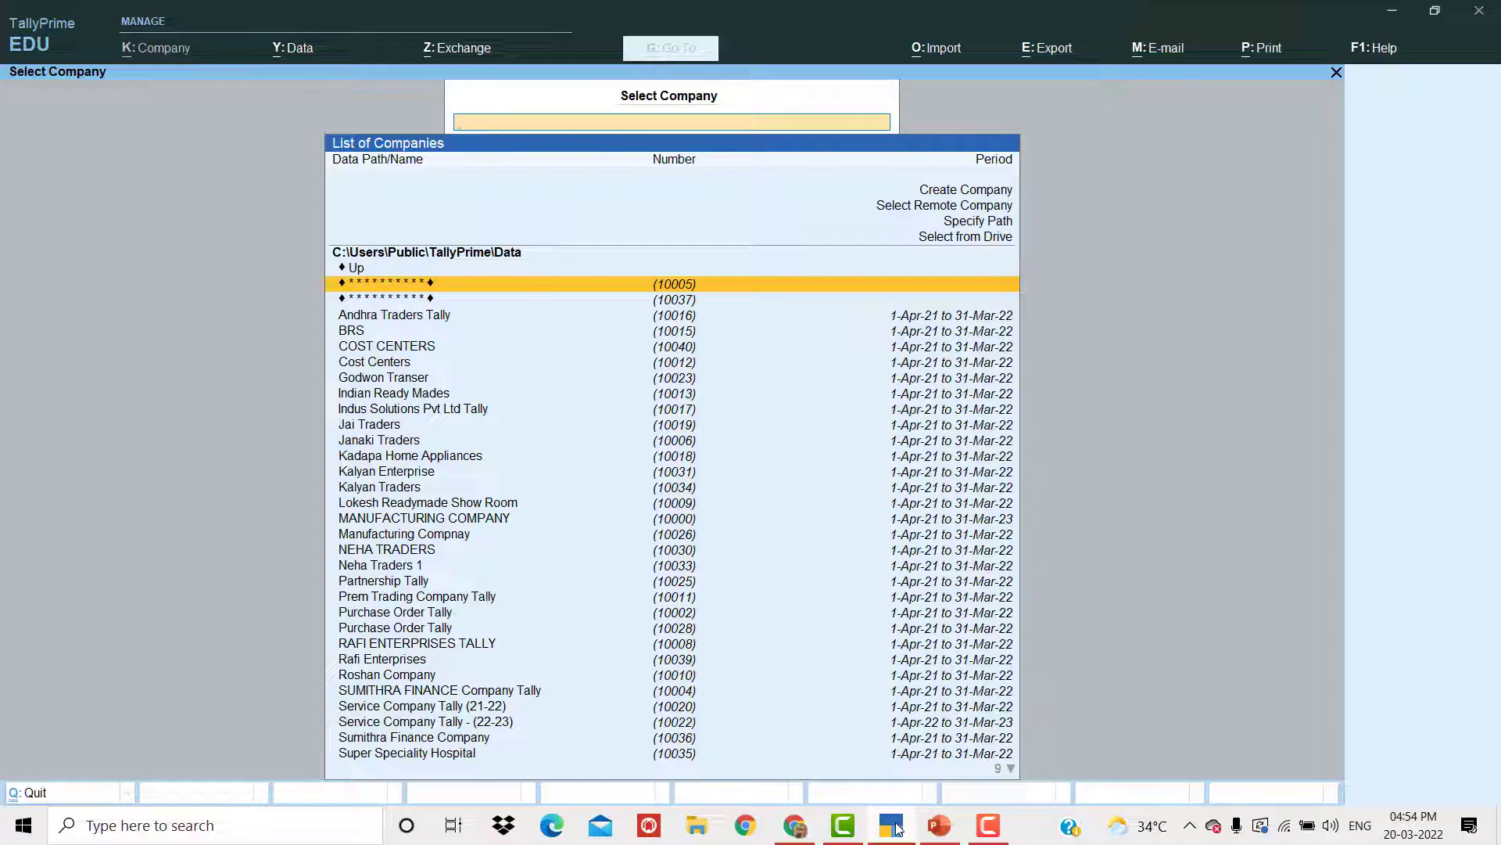
type("man")
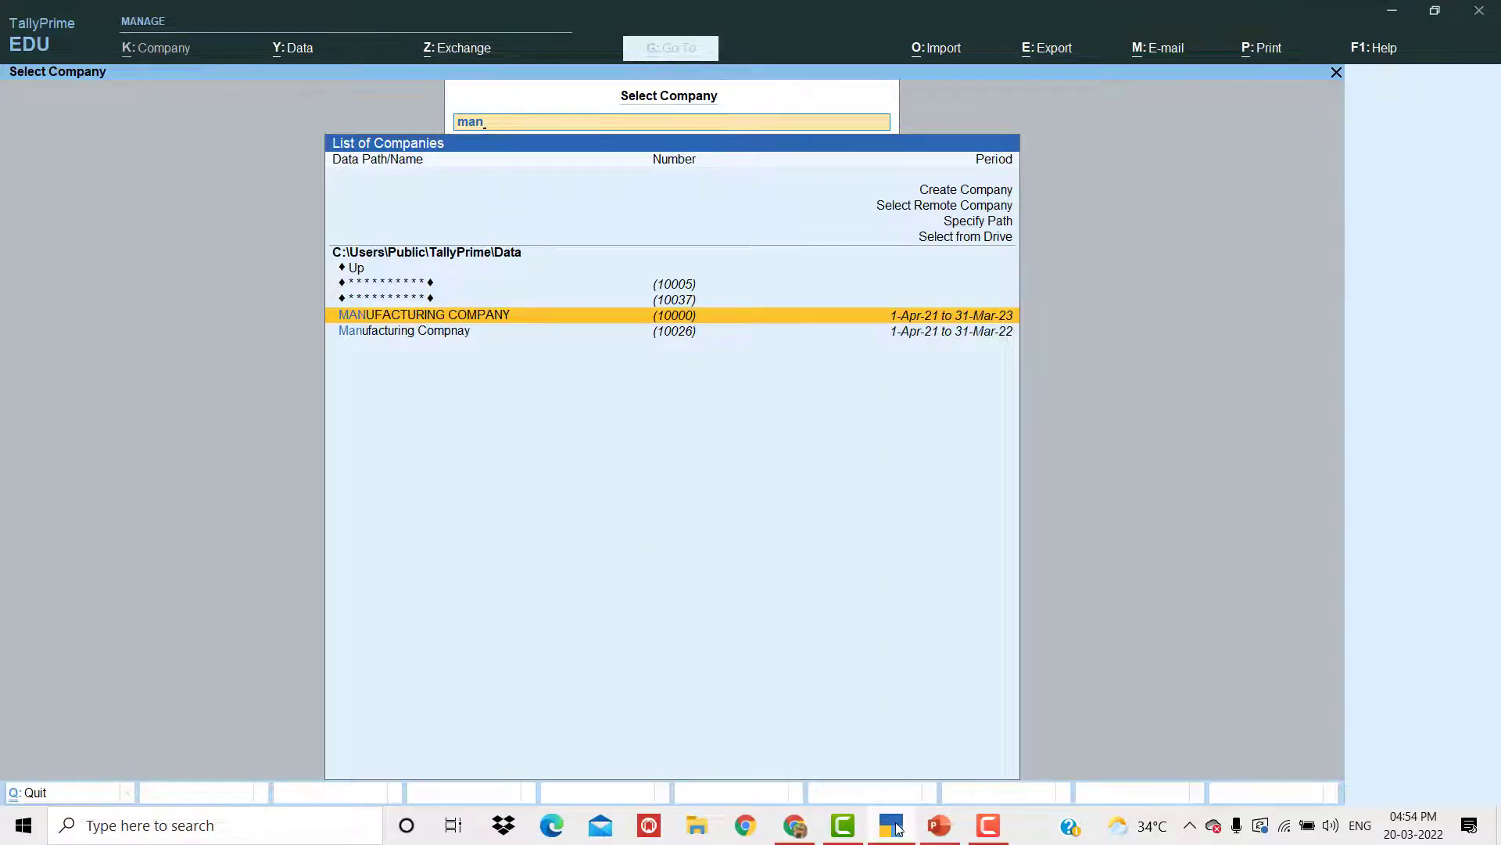
key("Return")
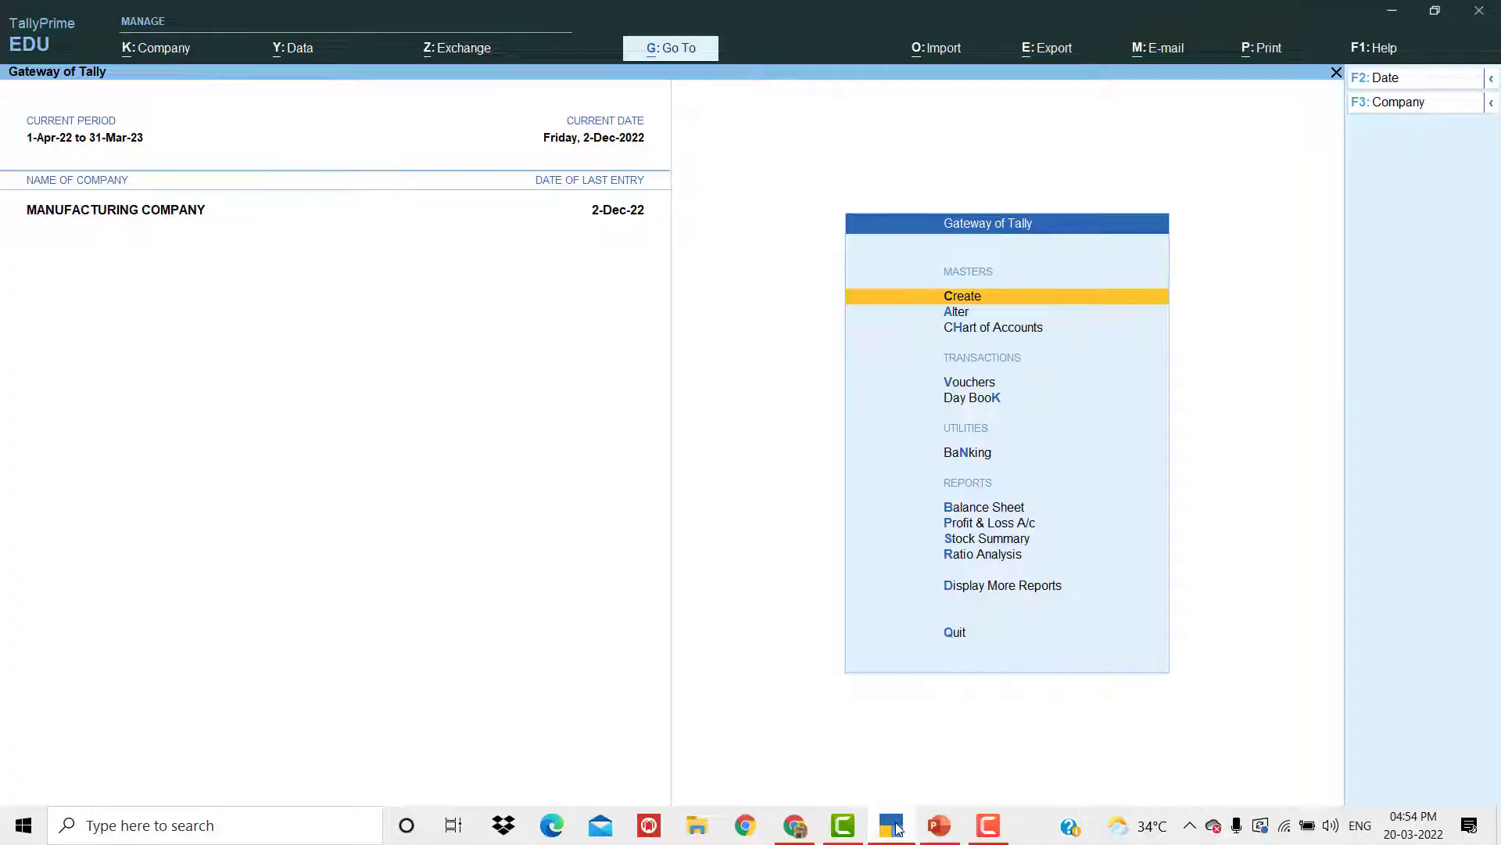
Open the company's Balance Sheet and expand it to the detailed view
key("Down")
key("Down")
key("Down")
key("Down")
key("Down")
key("Down")
key("Down")
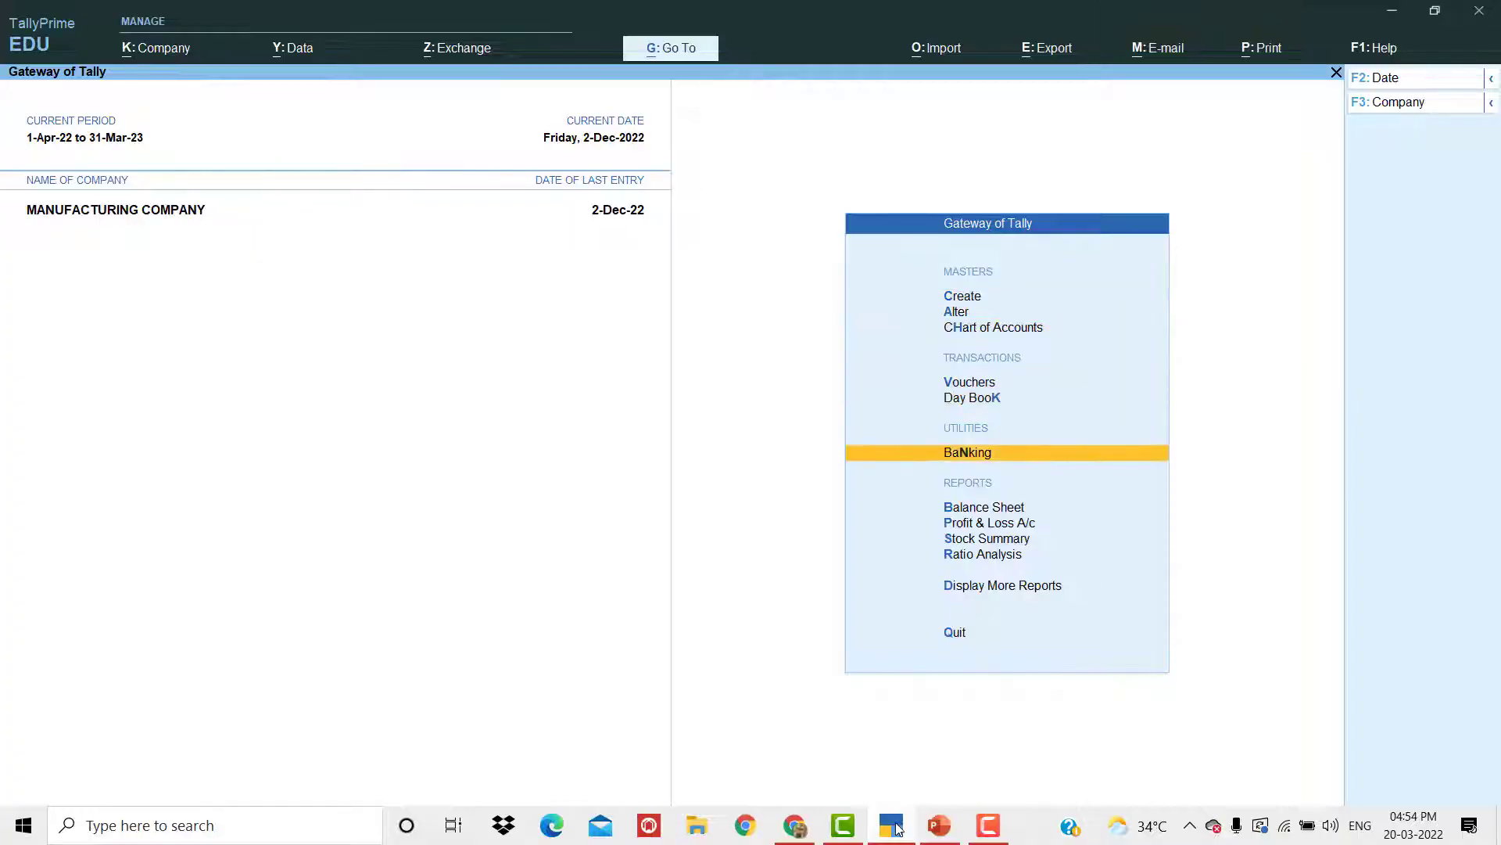
key("Up")
key("Return")
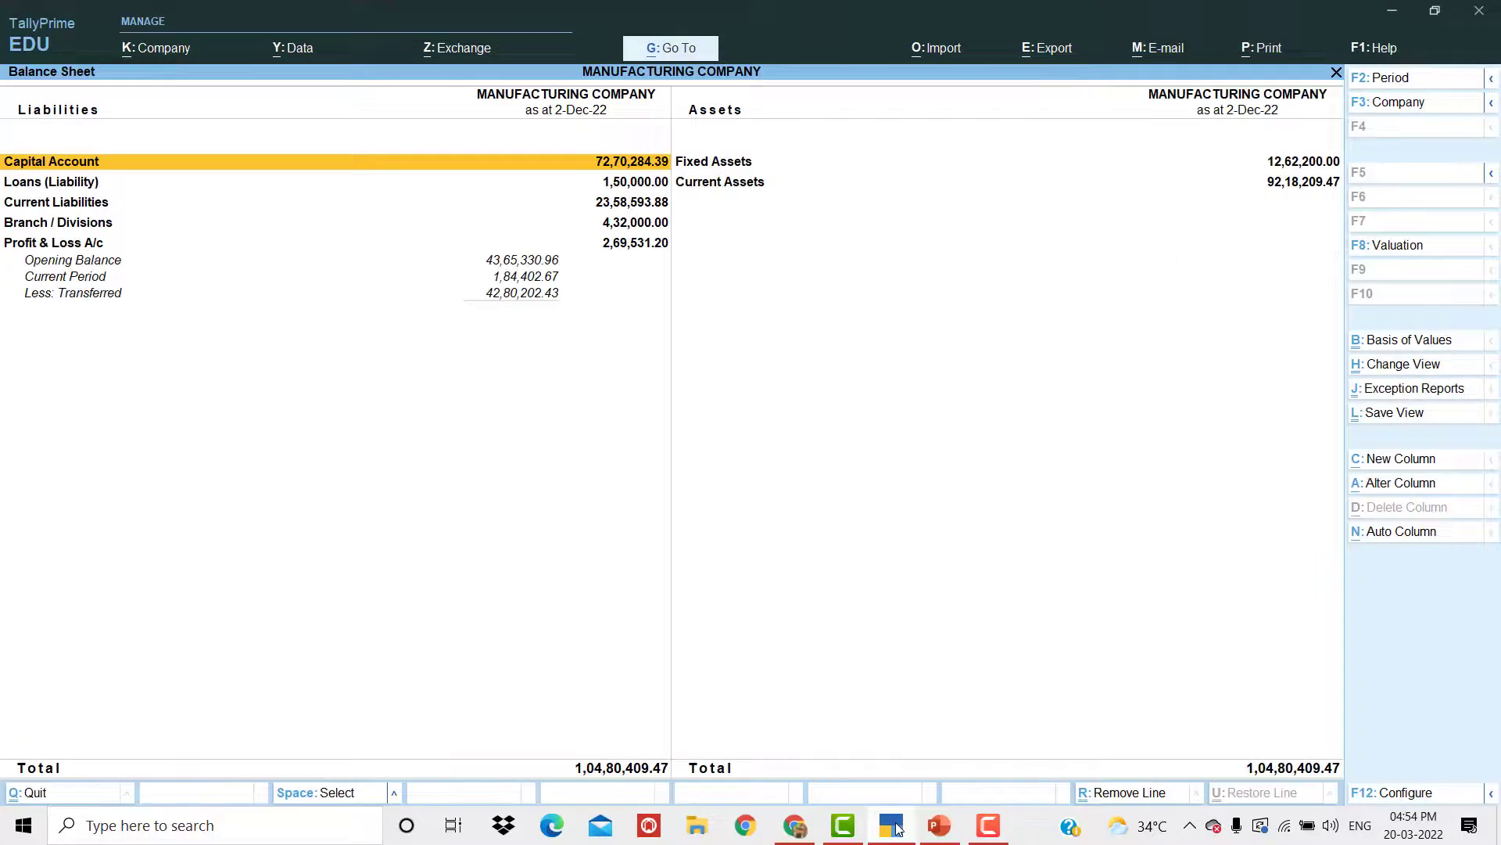
key("alt+F5")
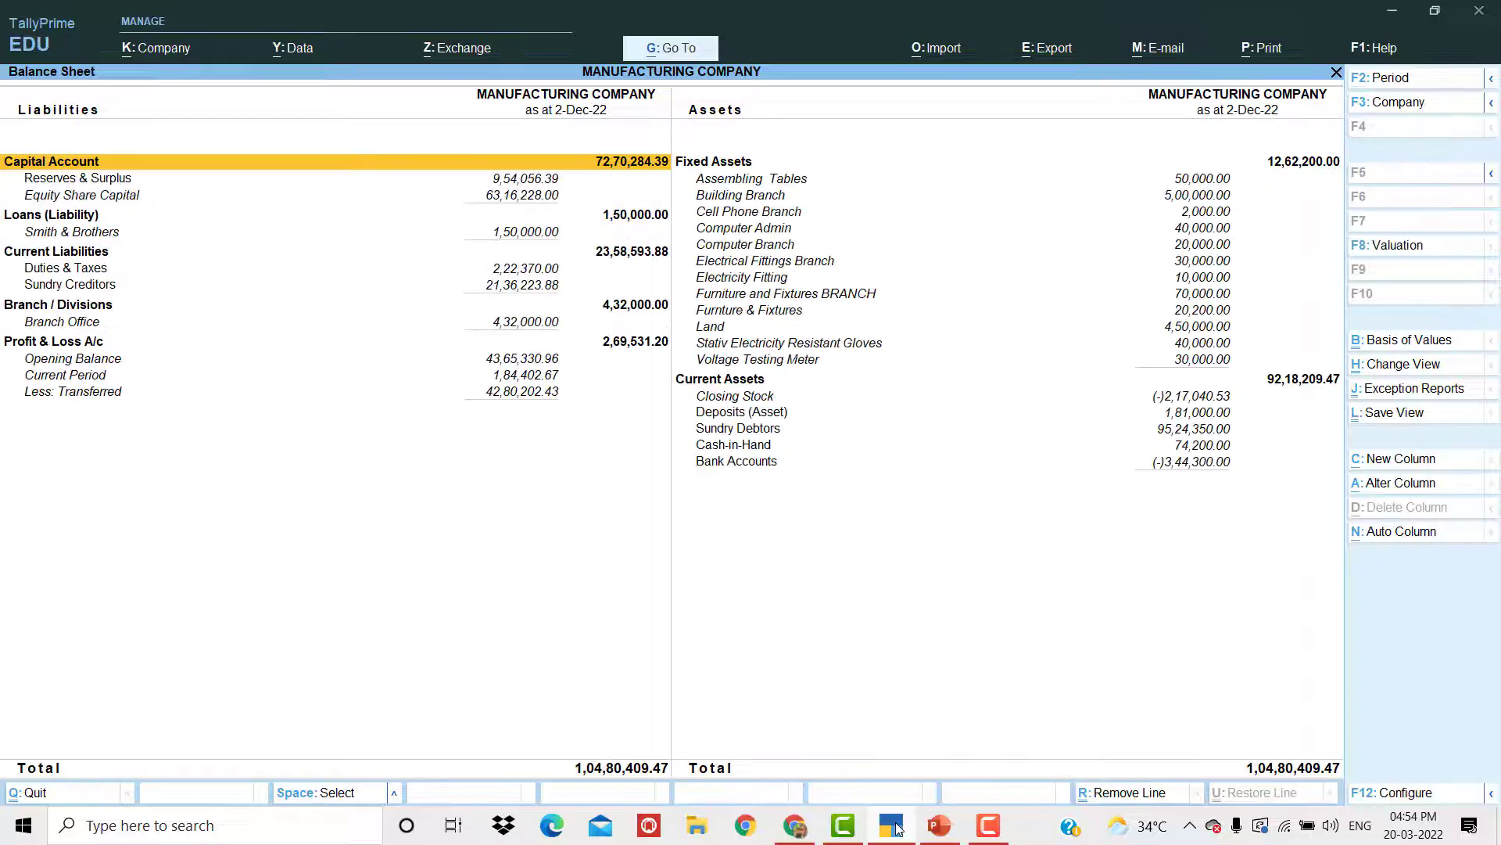
Examine the liabilities, fixed assets and current assets in the detailed Balance Sheet, and return to the Gateway of Tally
key("Down")
key("Down")
key("Down")
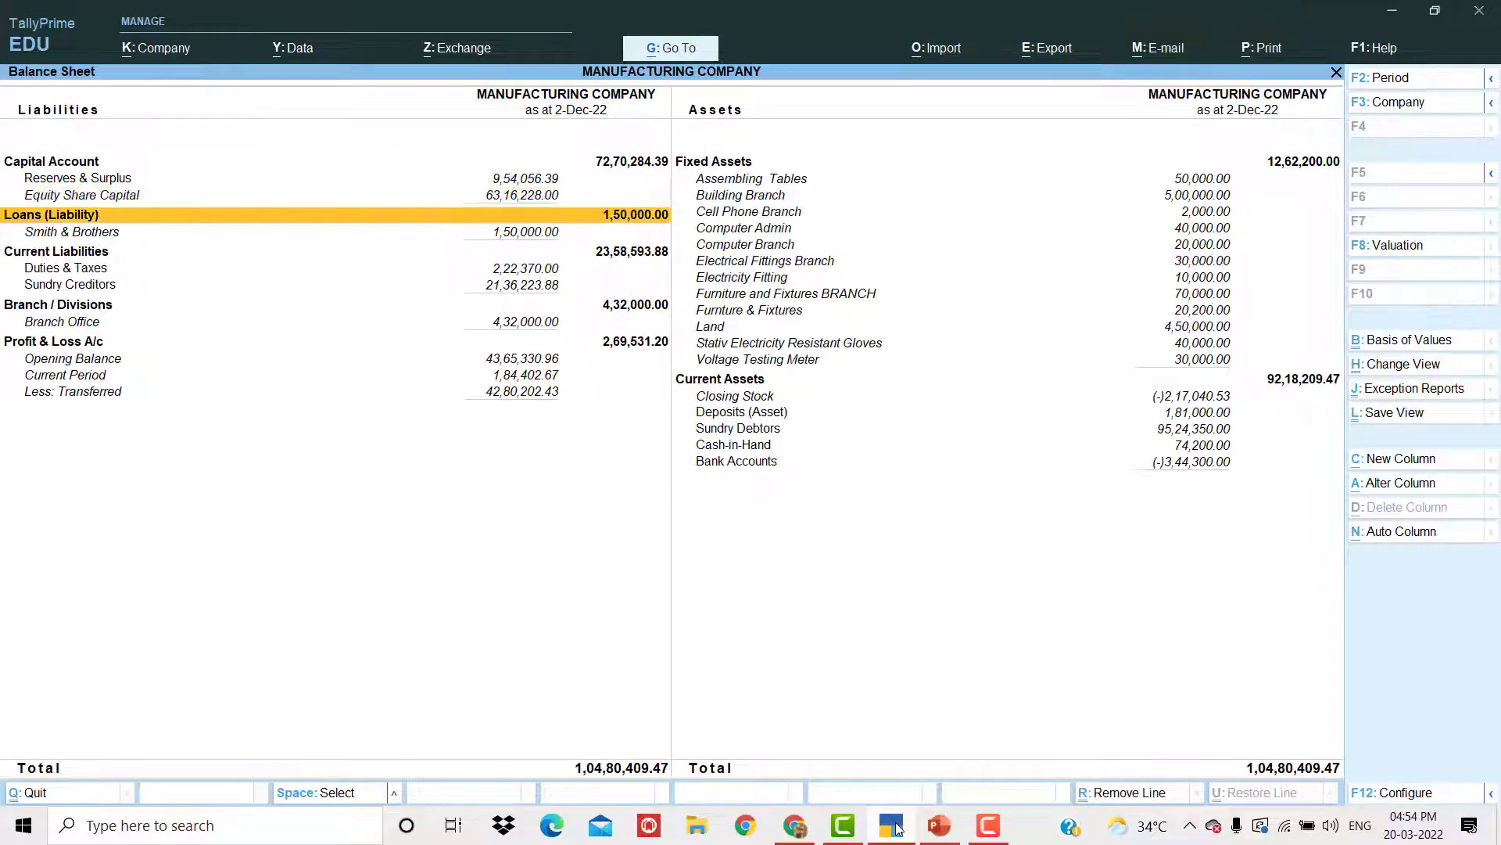
key("Down")
key("Down")
key("Down")
key("Down")
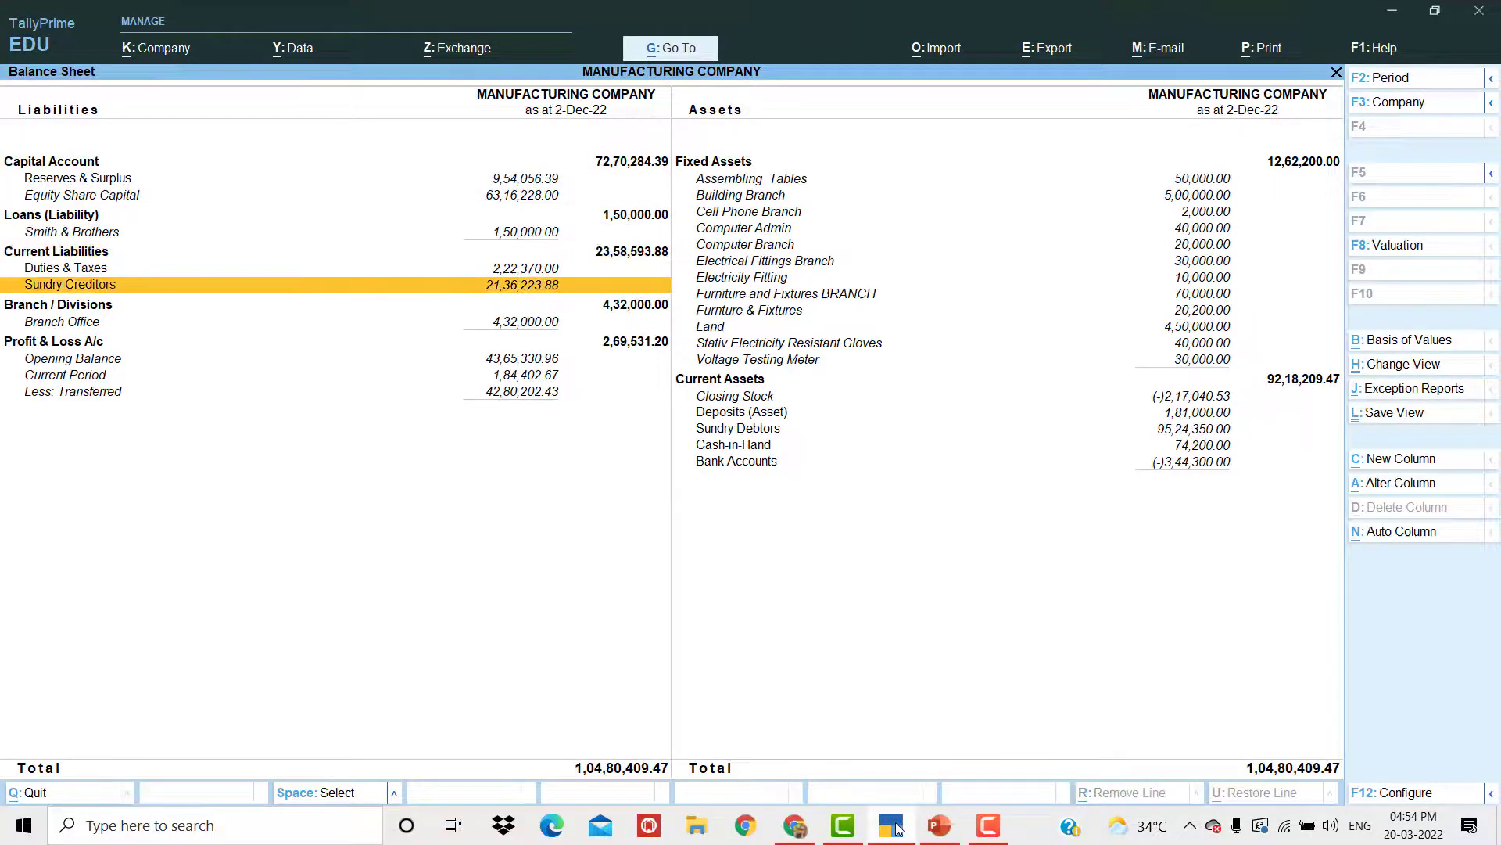
key("Down")
key("Right")
key("Up")
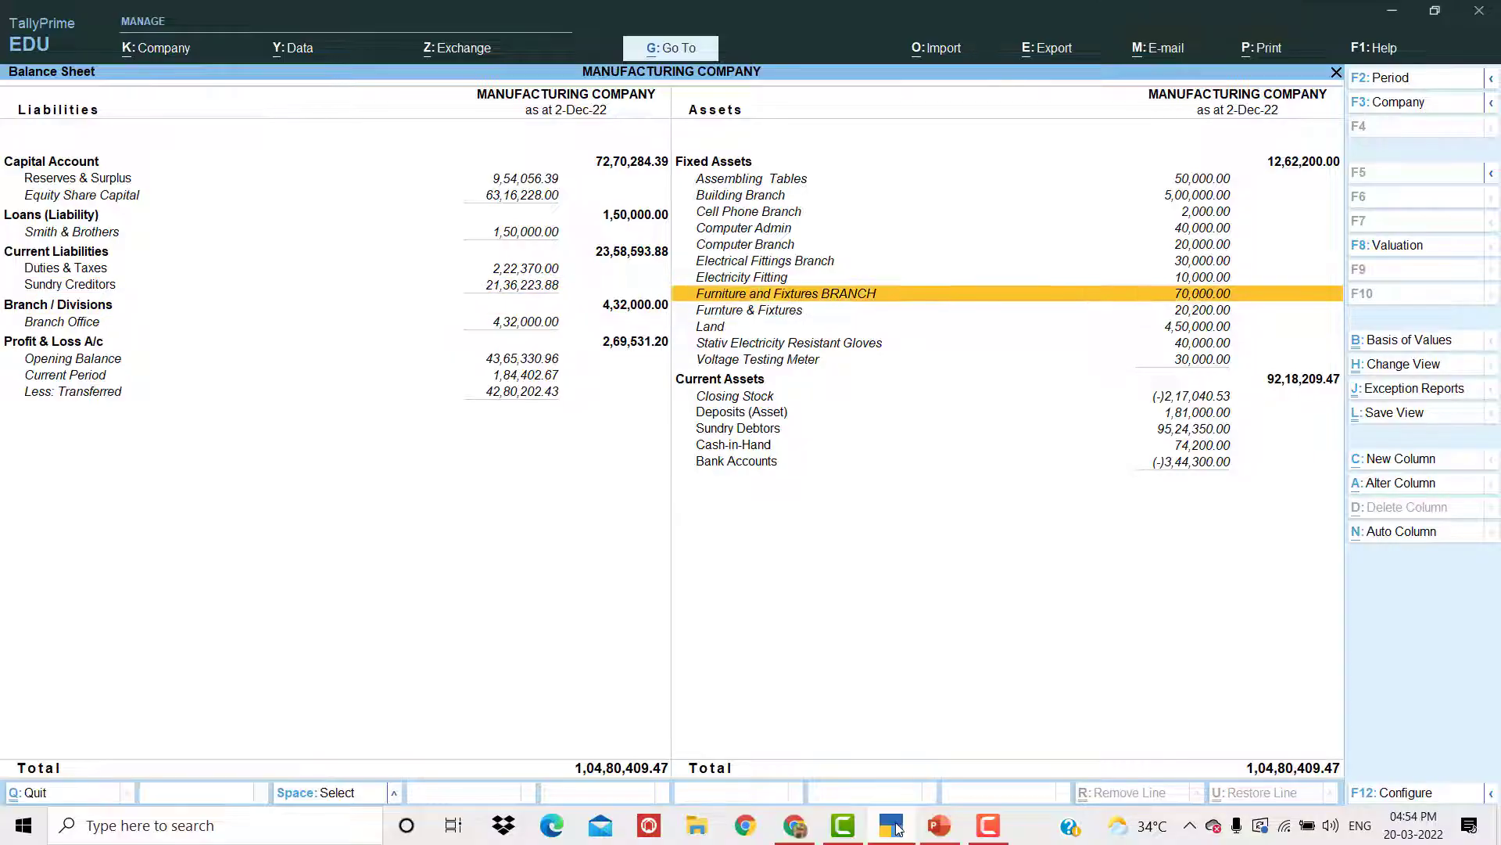
key("Down")
key("Down")
key("Down")
key("Down")
key("Down")
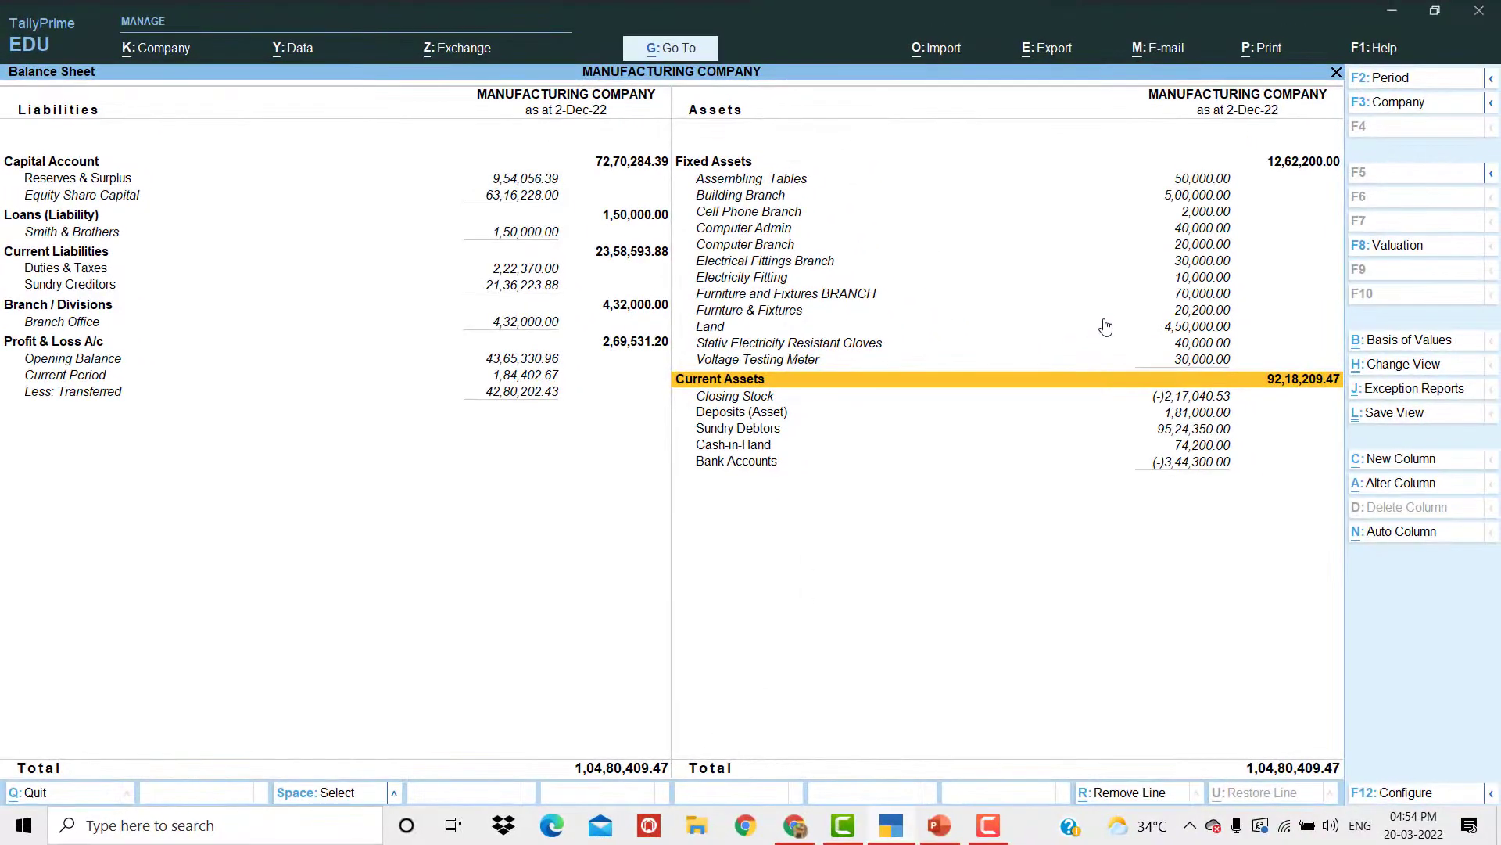
key("Up")
key("Up")
key("Up")
key("Up")
key("Up")
key("Up")
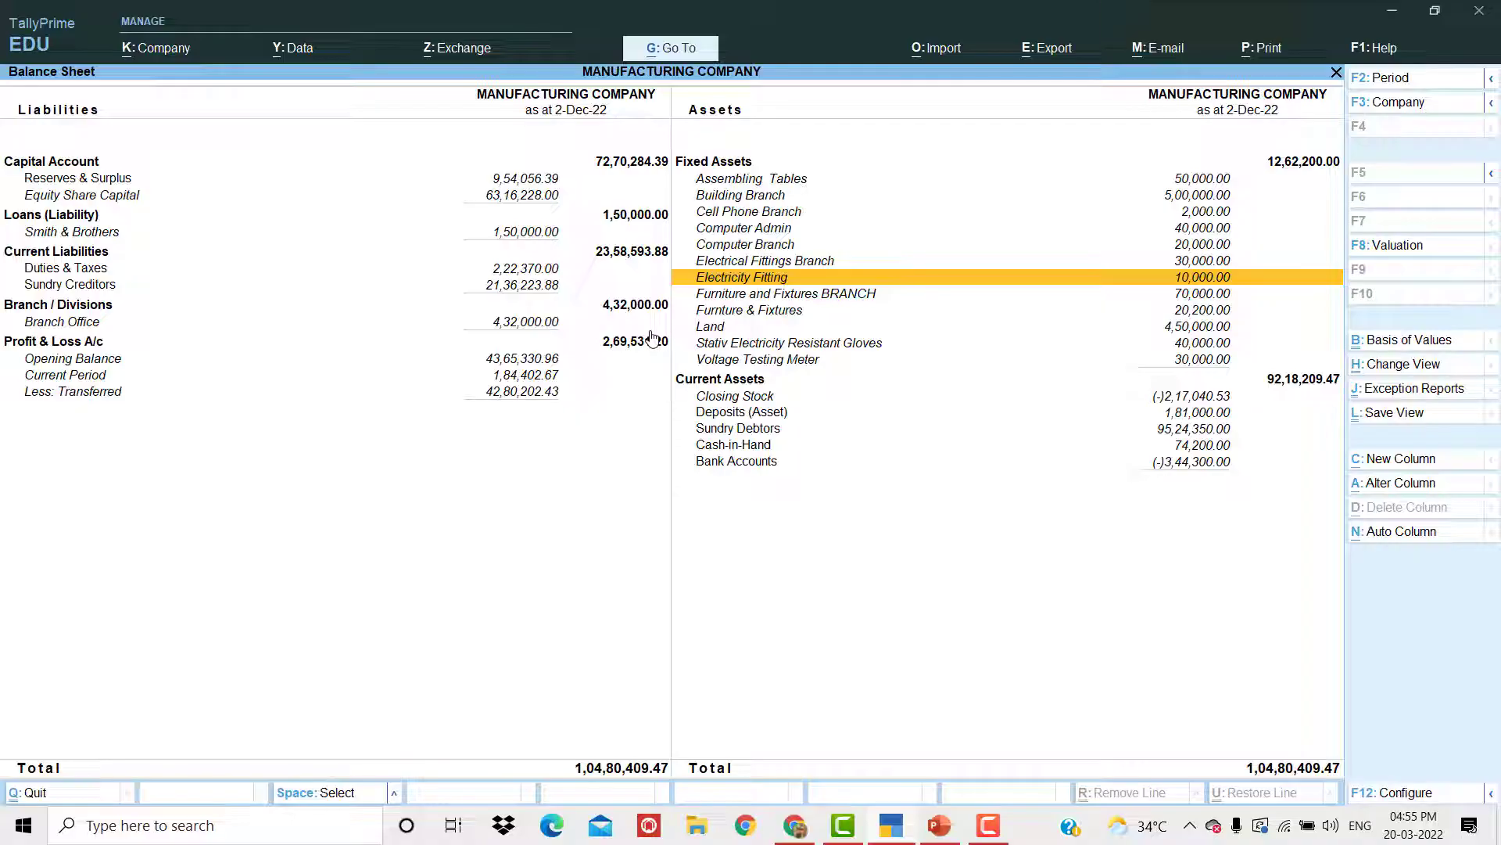
key("Escape")
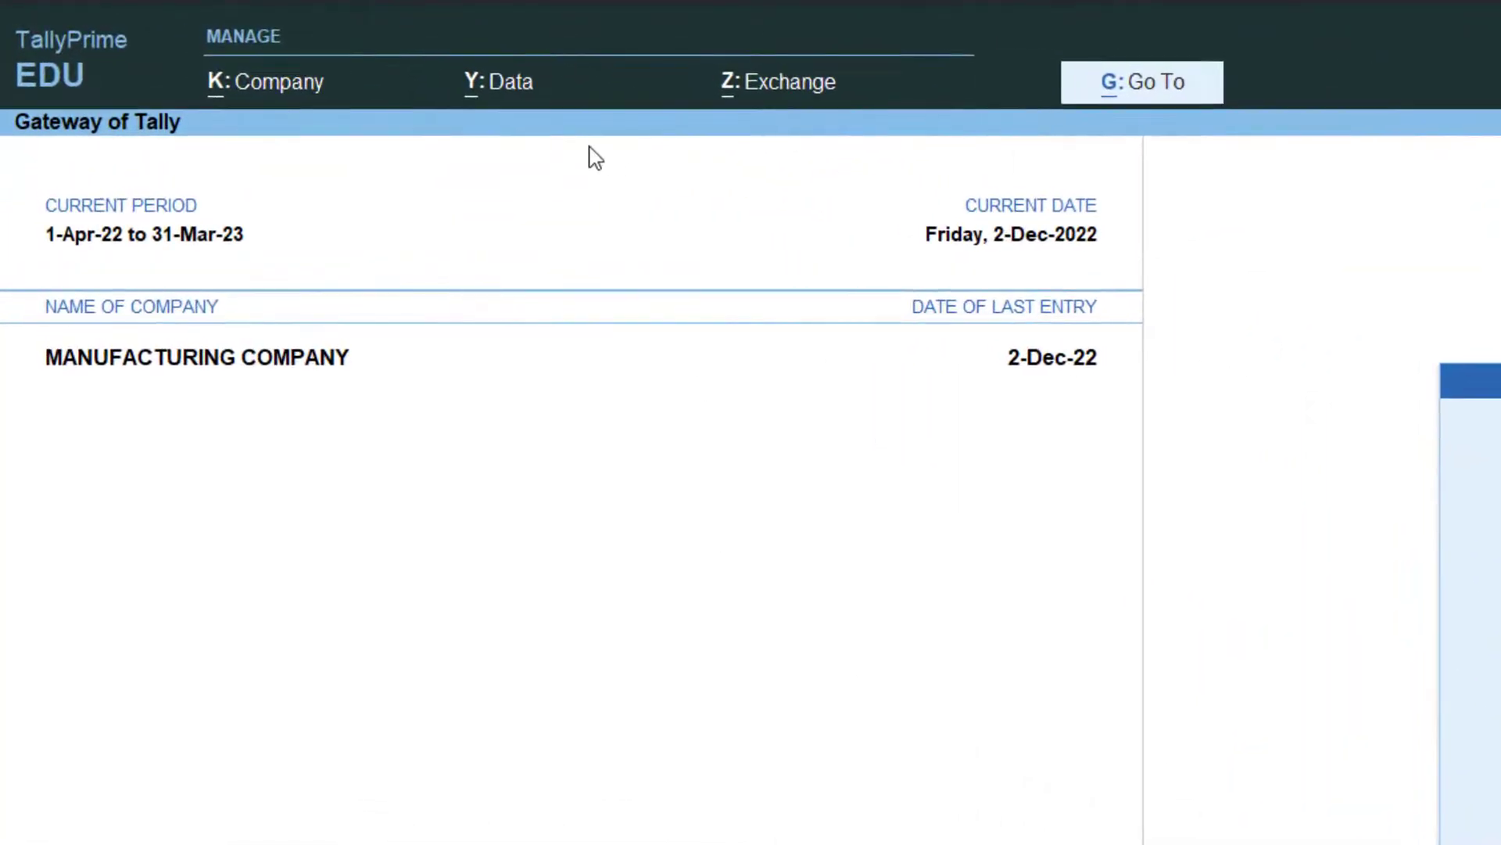
Split the data of MANUFACTURING COMPANY into two companies with 1-Apr-22 as the split date
left_click(514, 90)
key("Down")
key("Down")
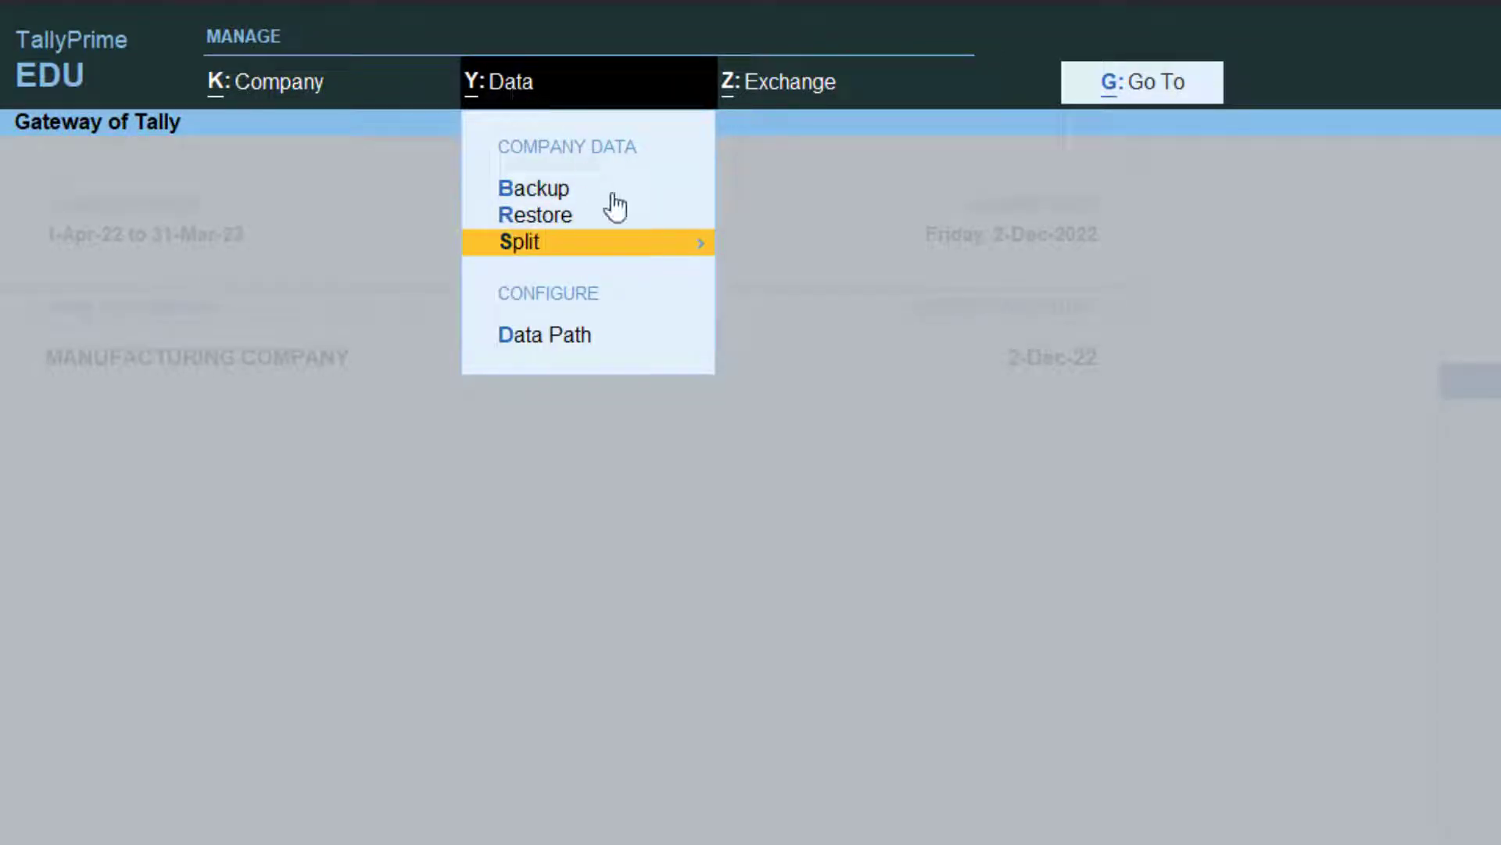
left_click(704, 257)
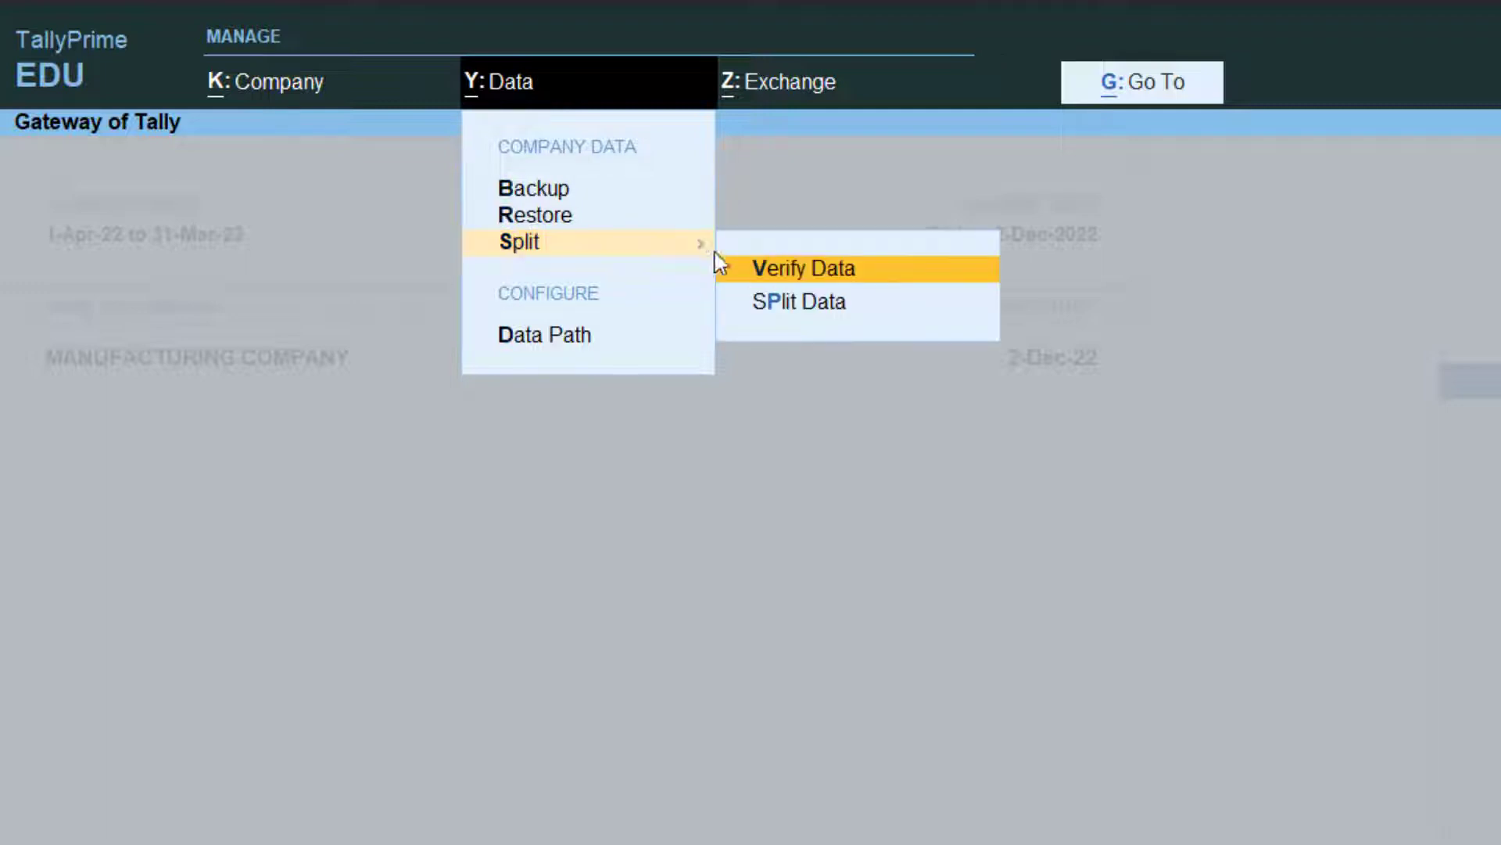
left_click(811, 307)
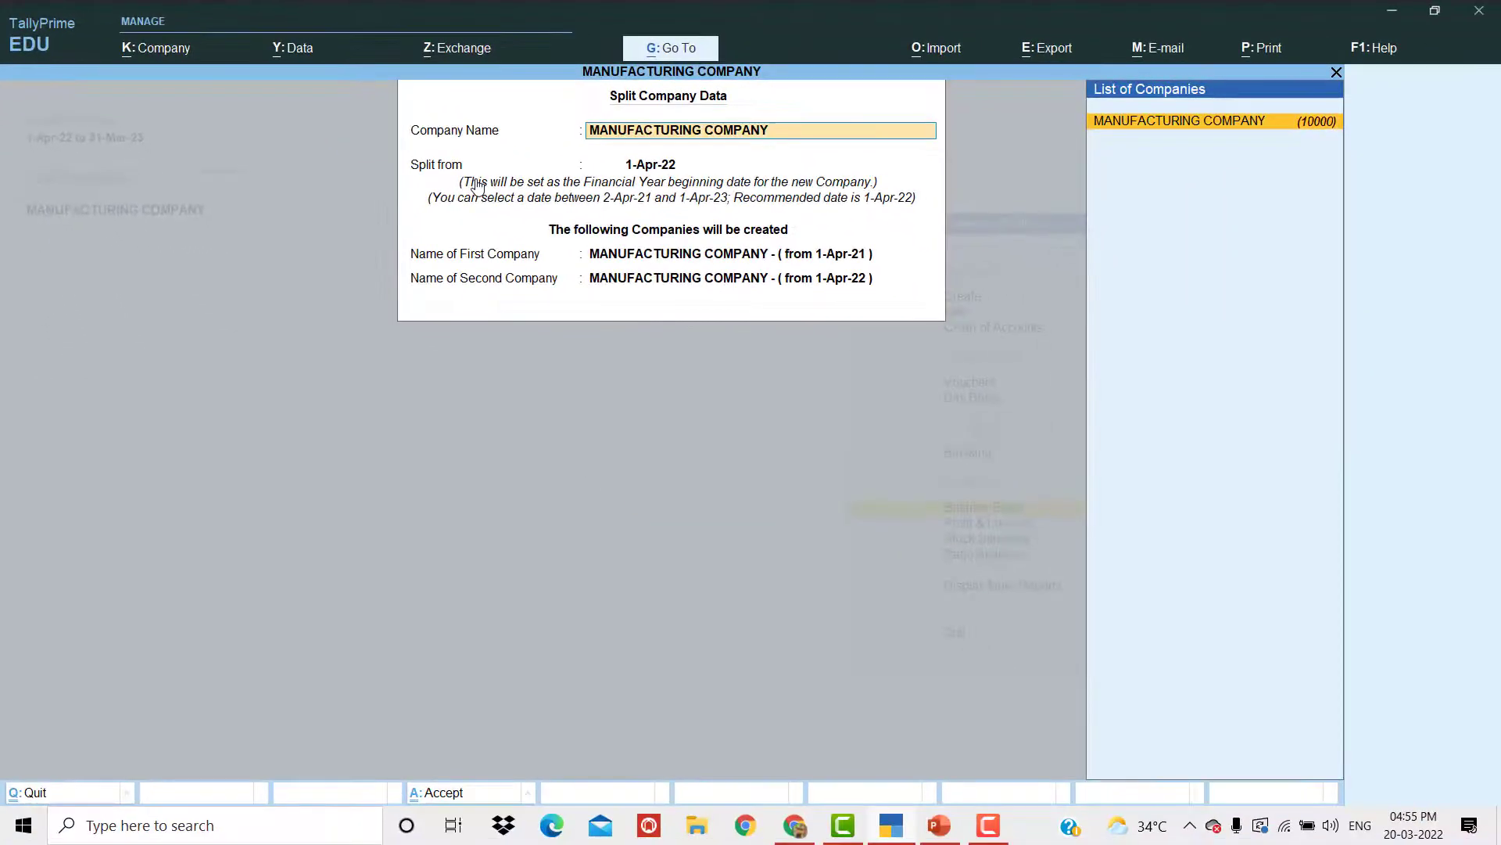
key("Return")
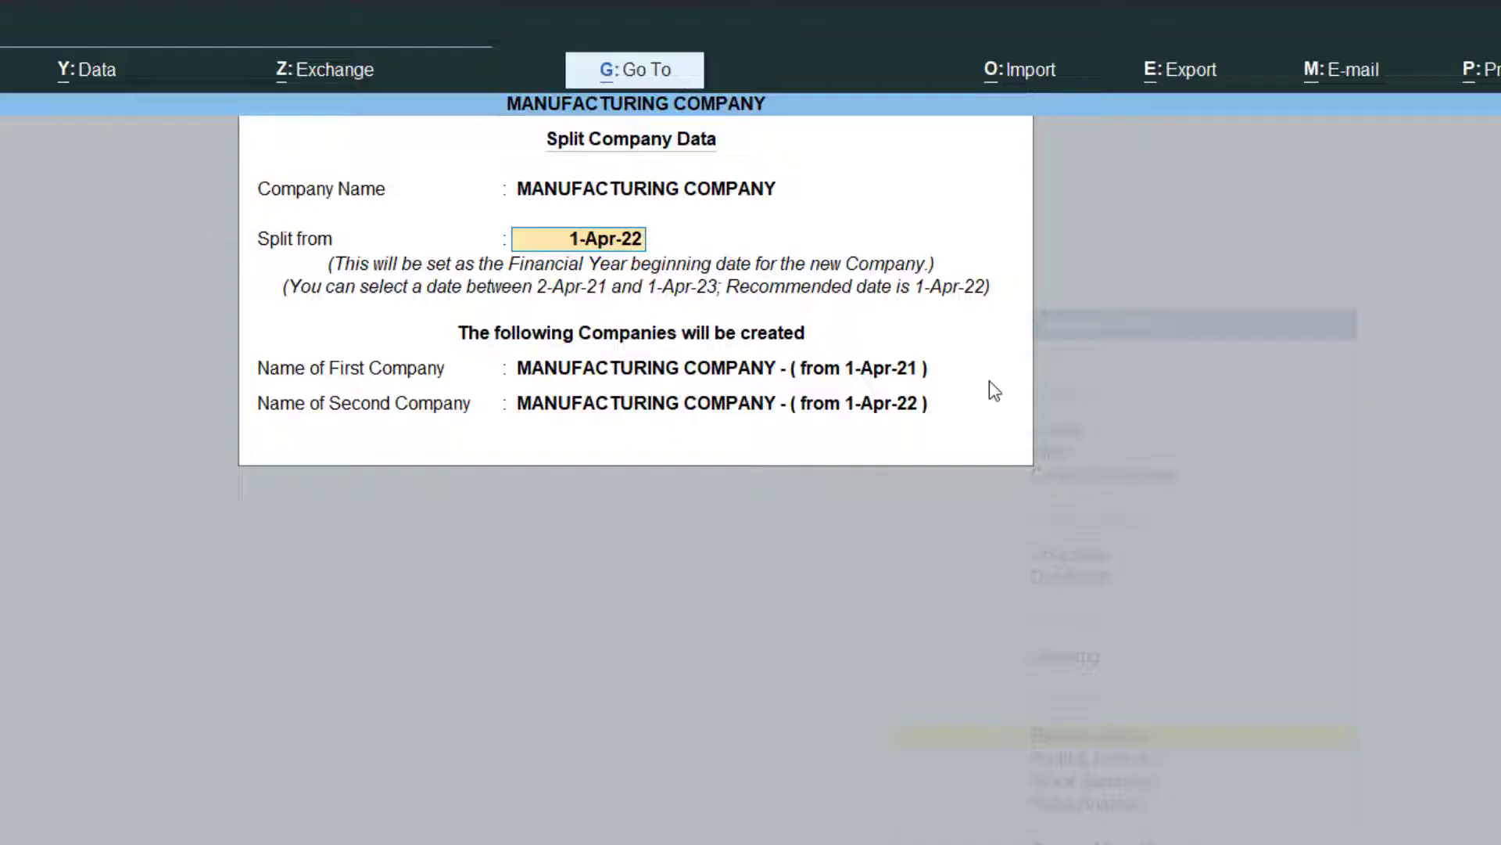
key("Return")
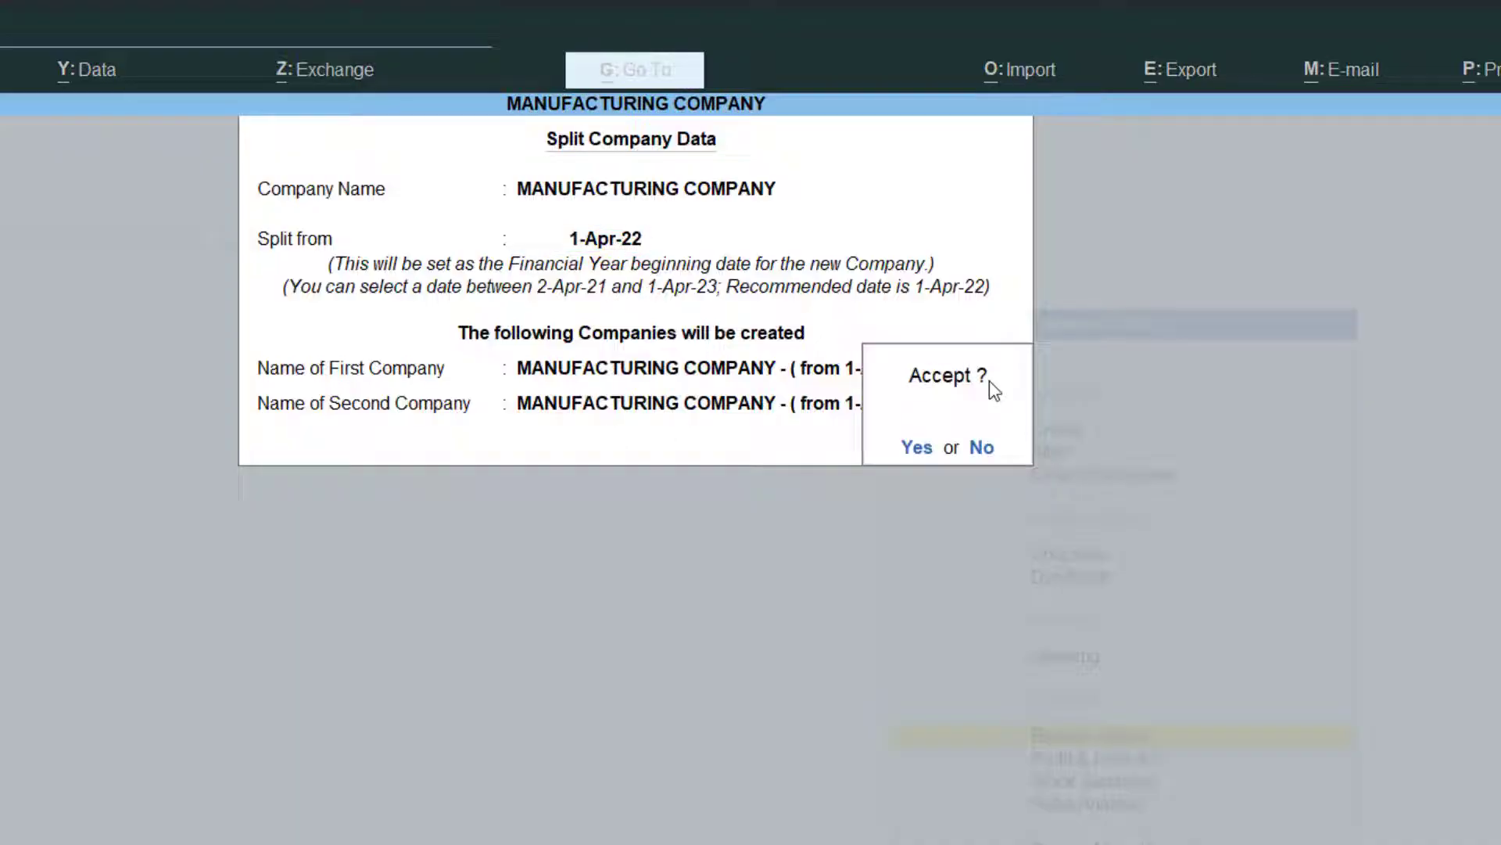
key("Return")
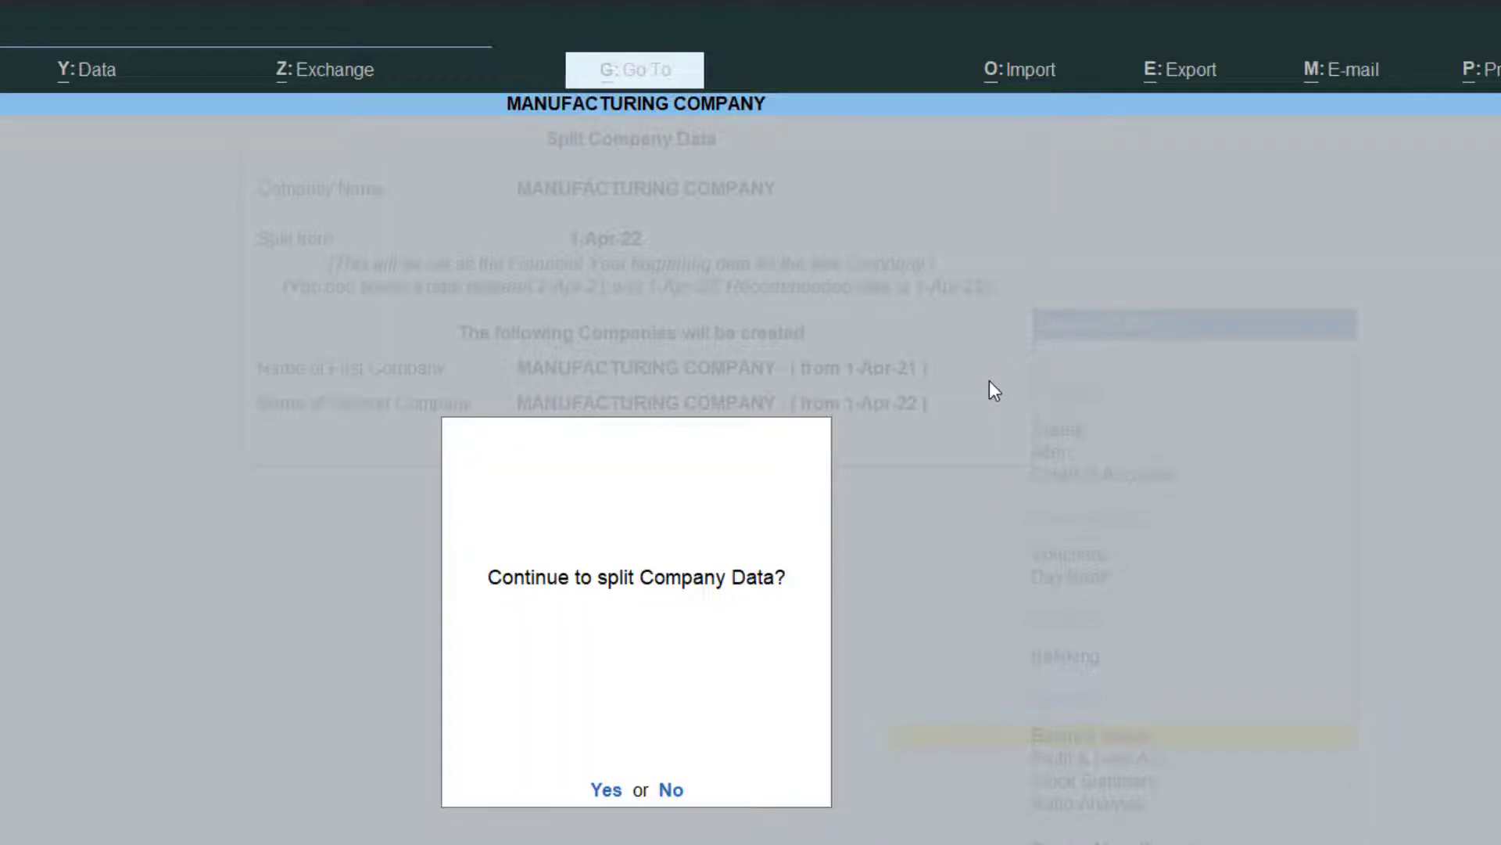
key("Return")
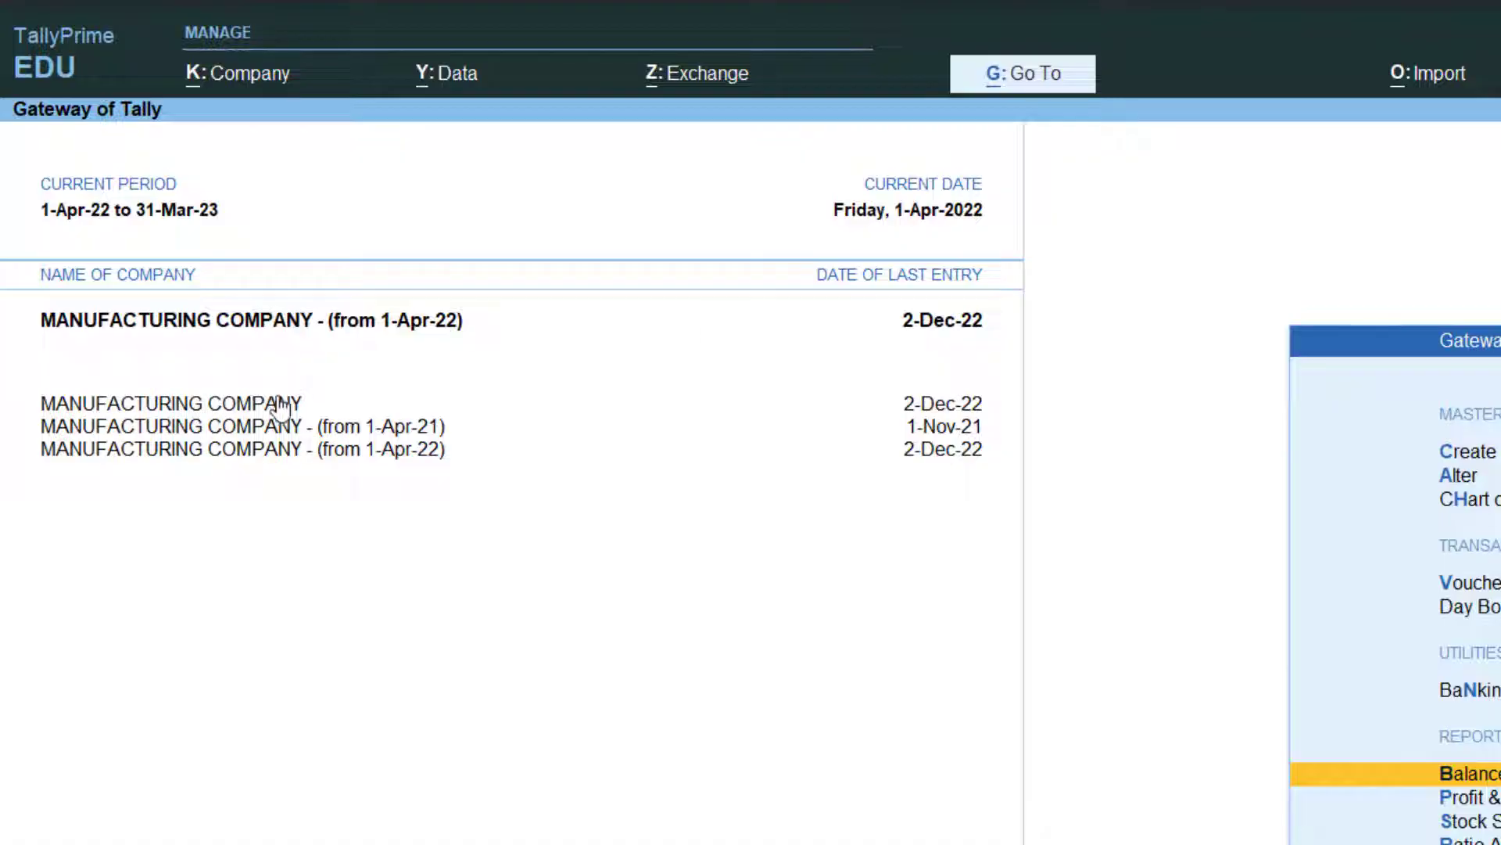
Check the loaded companies by activating the original, the one from 1-Apr-21 and the one from 1-Apr-22 in turn
left_click(283, 404)
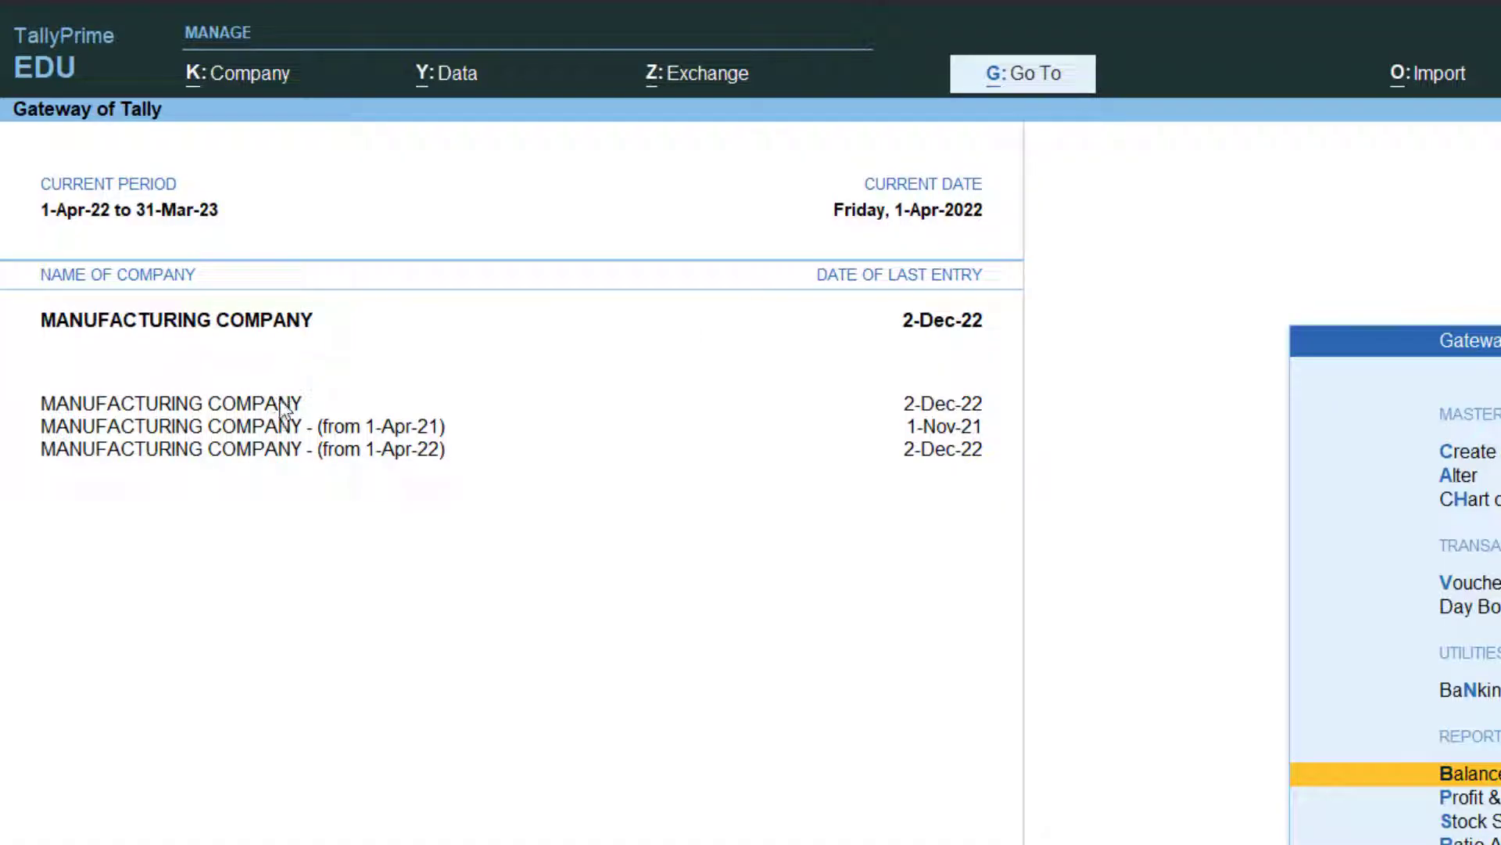
left_click(277, 427)
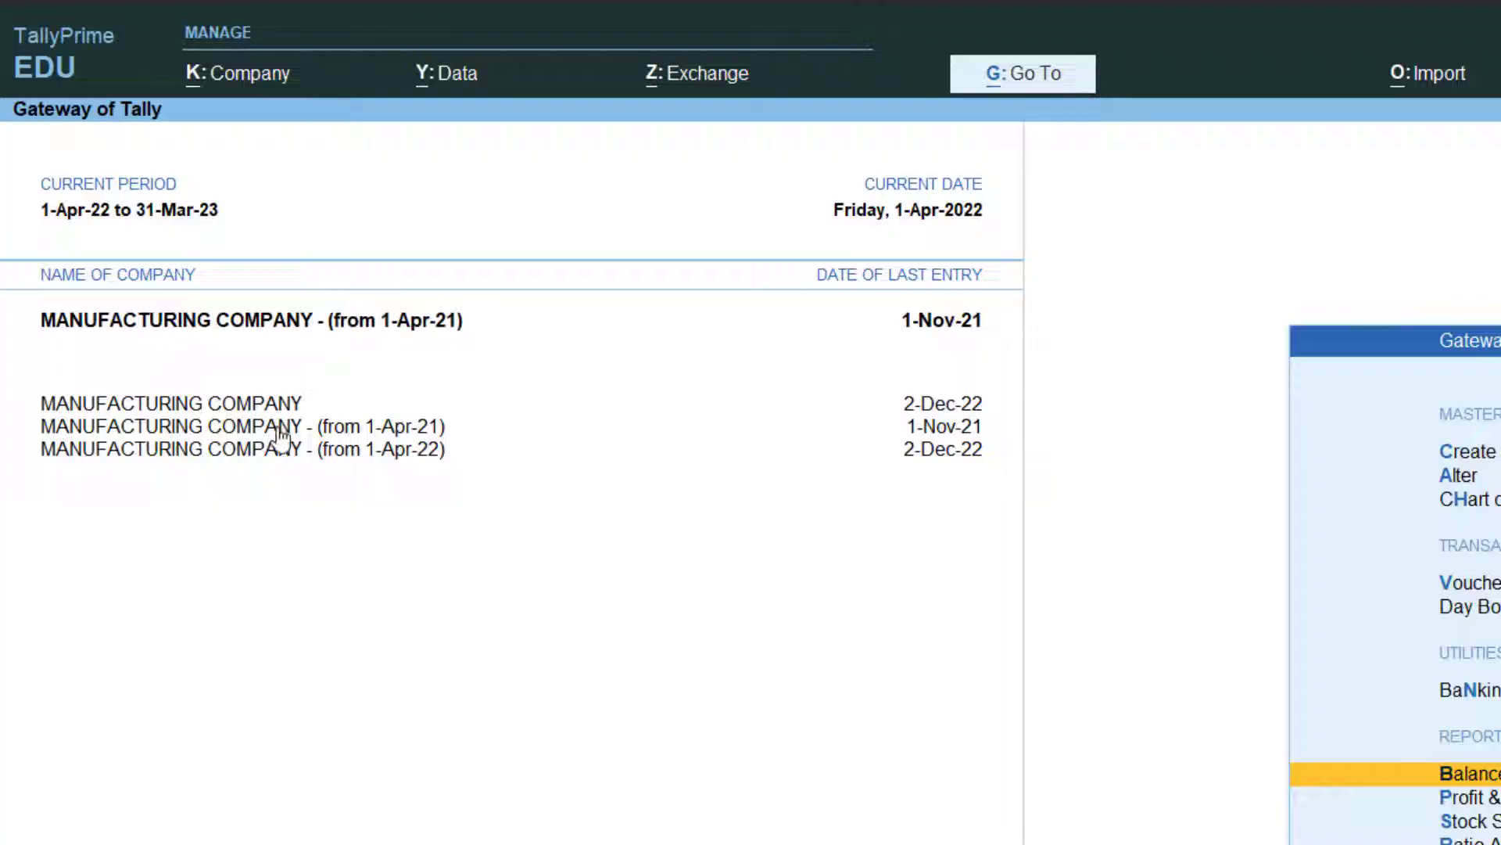
left_click(286, 450)
Rename the original MANUFACTURING COMPANY as MANUFACTURING COMPANY (21-22) and save the alteration
left_click(276, 68)
key("Down")
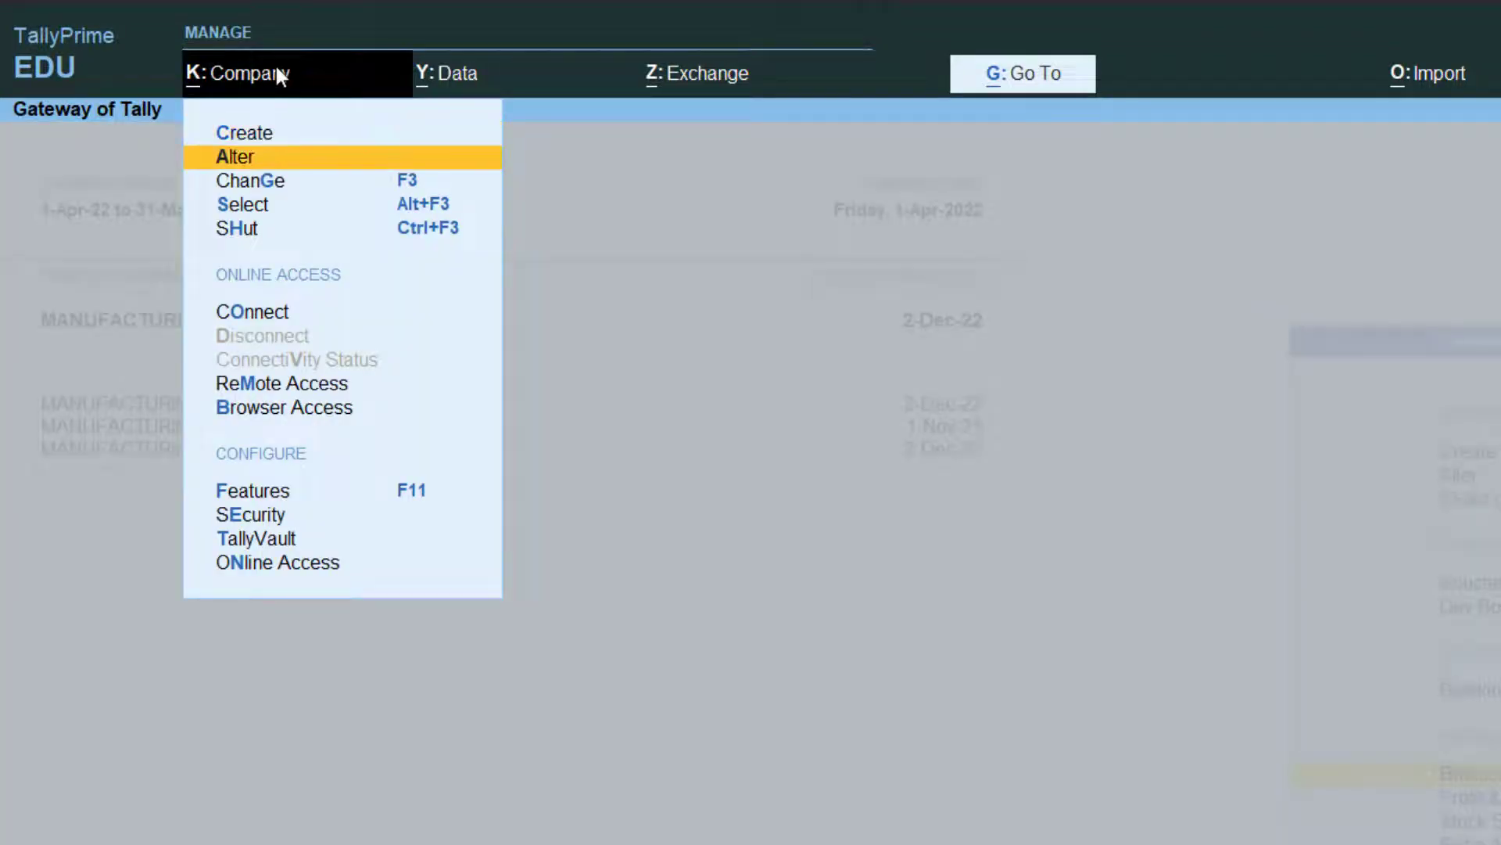
key("Return")
key("Up")
key("Up")
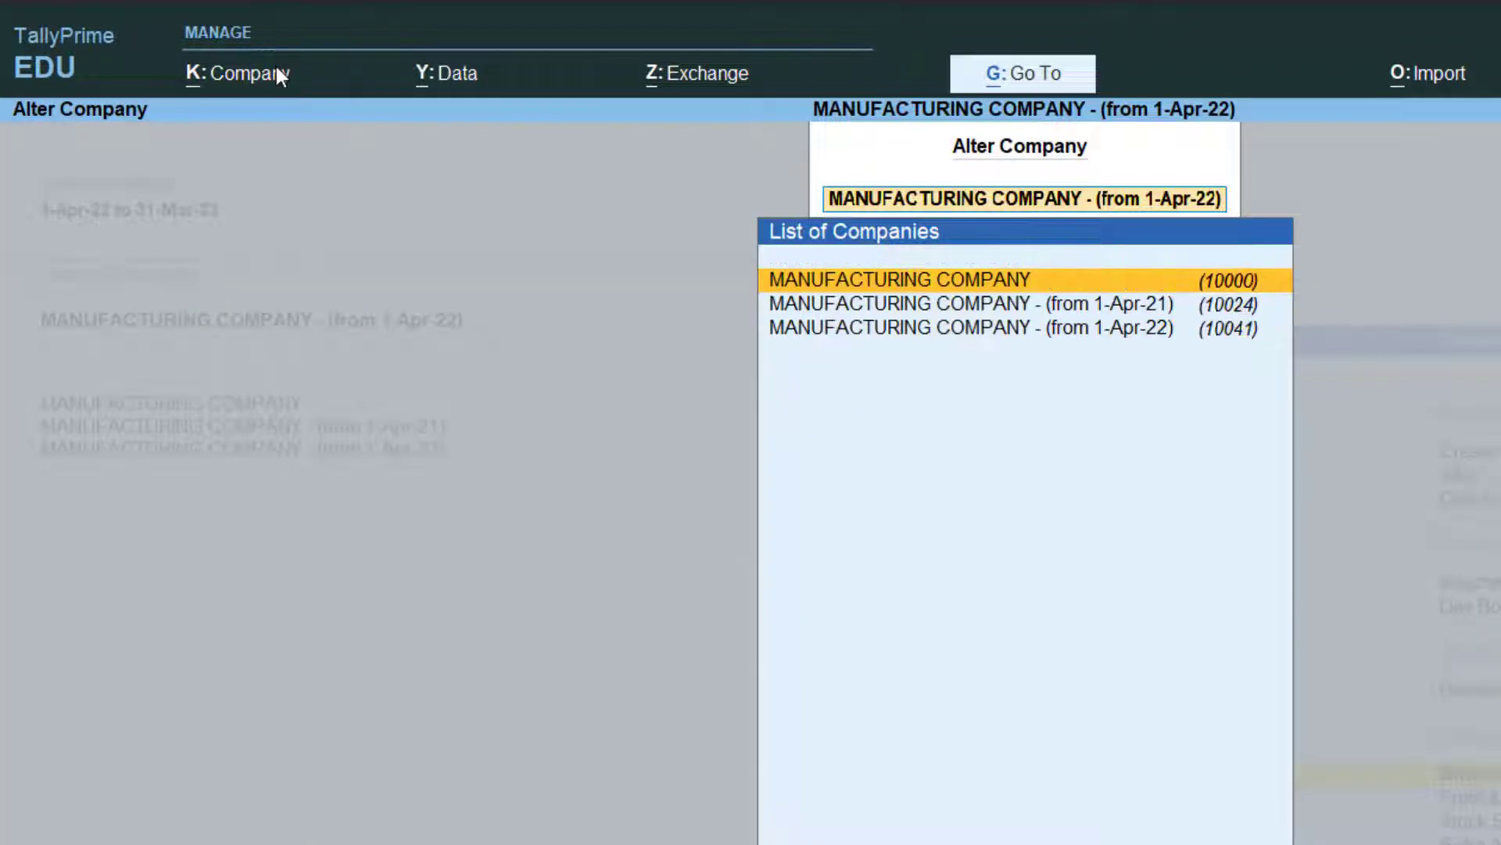
key("Return")
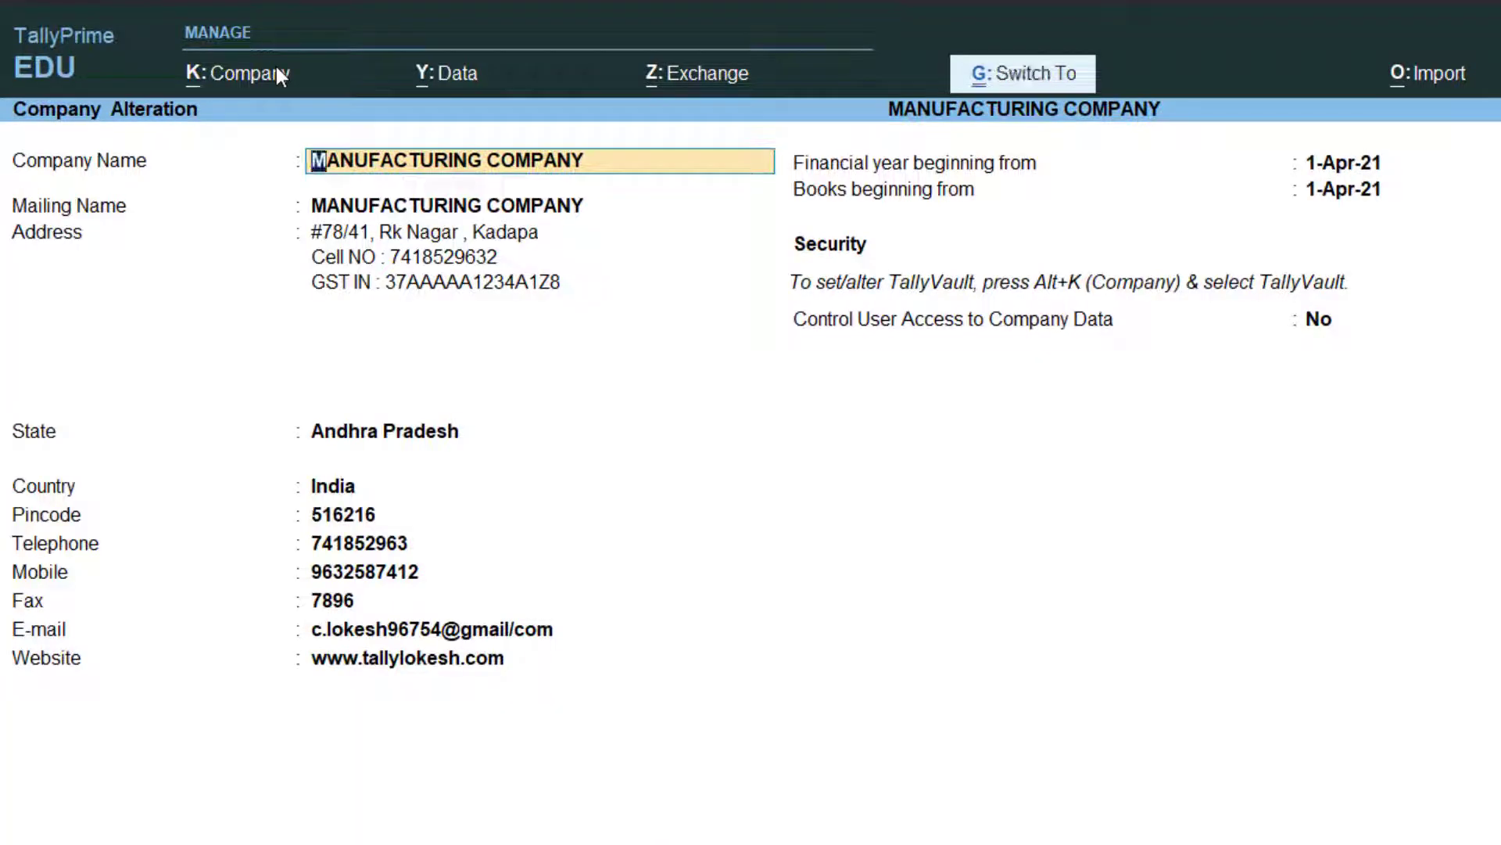
key("ctrl+Right")
key("ctrl+Right")
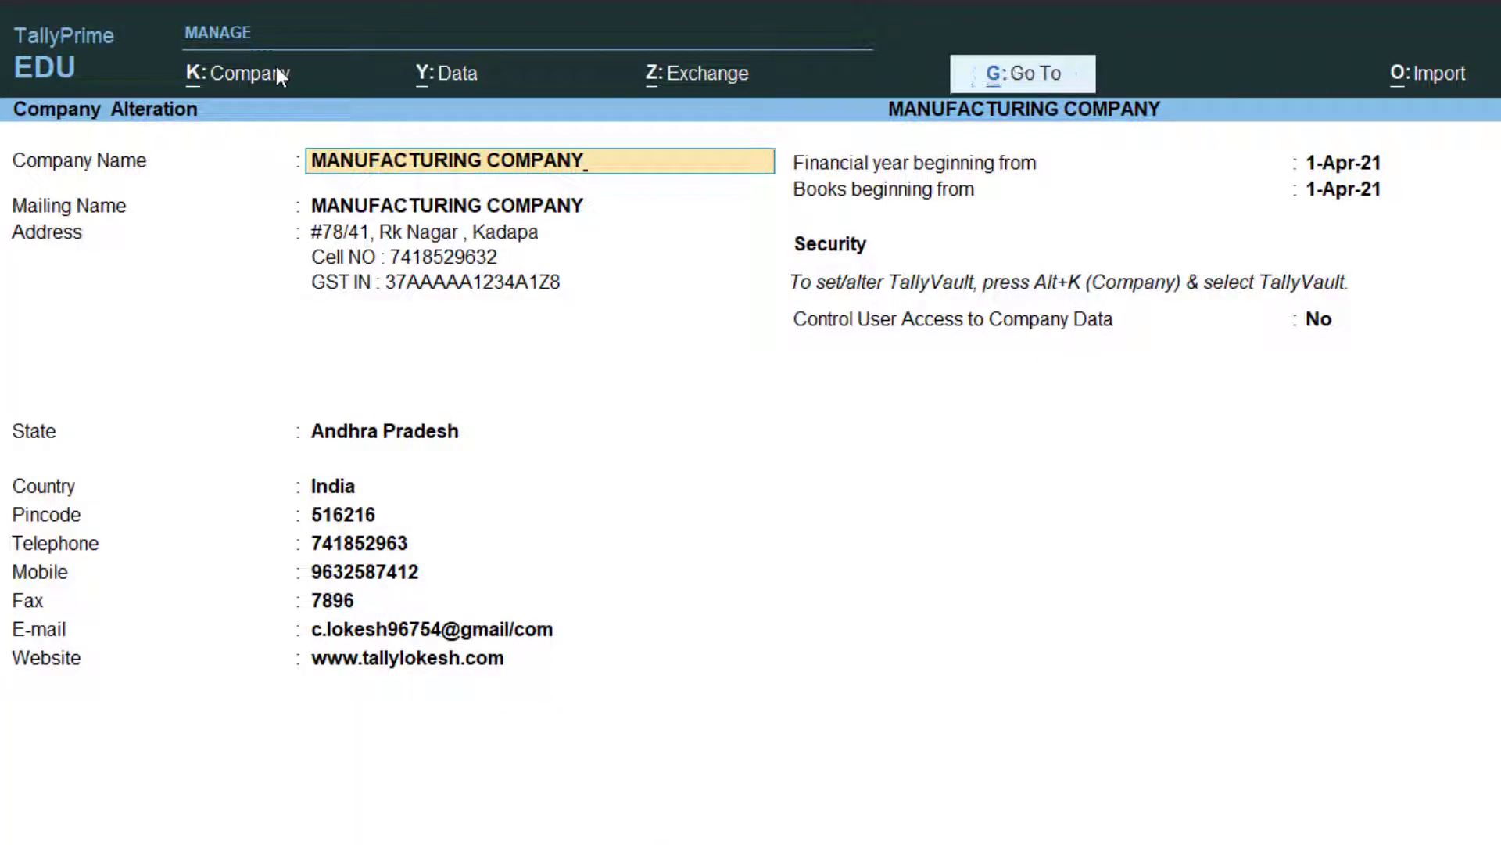
type(")")
key("BackSpace")
type("(21-22)")
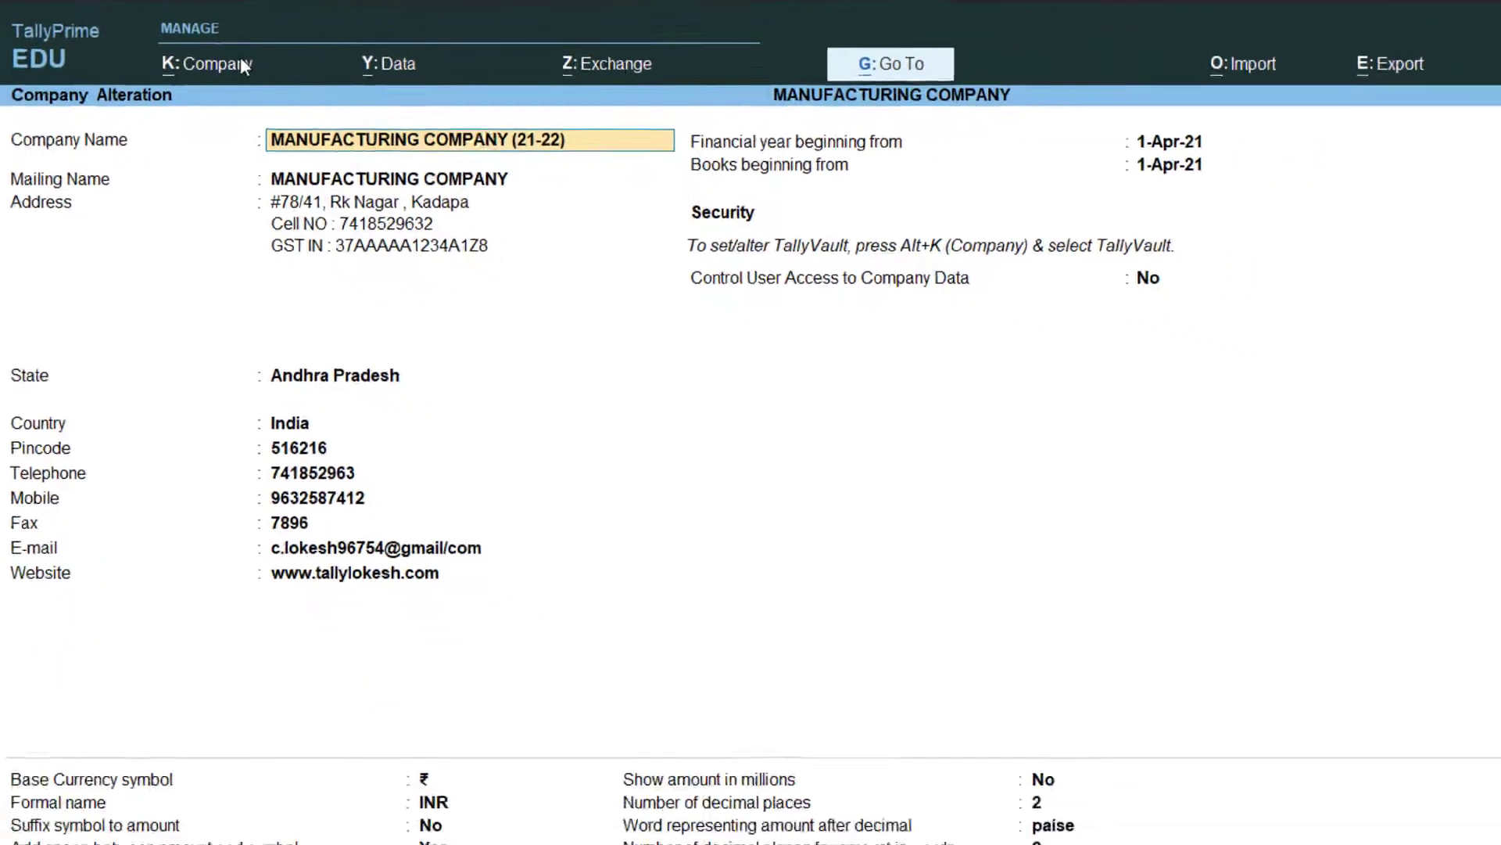
key("Return")
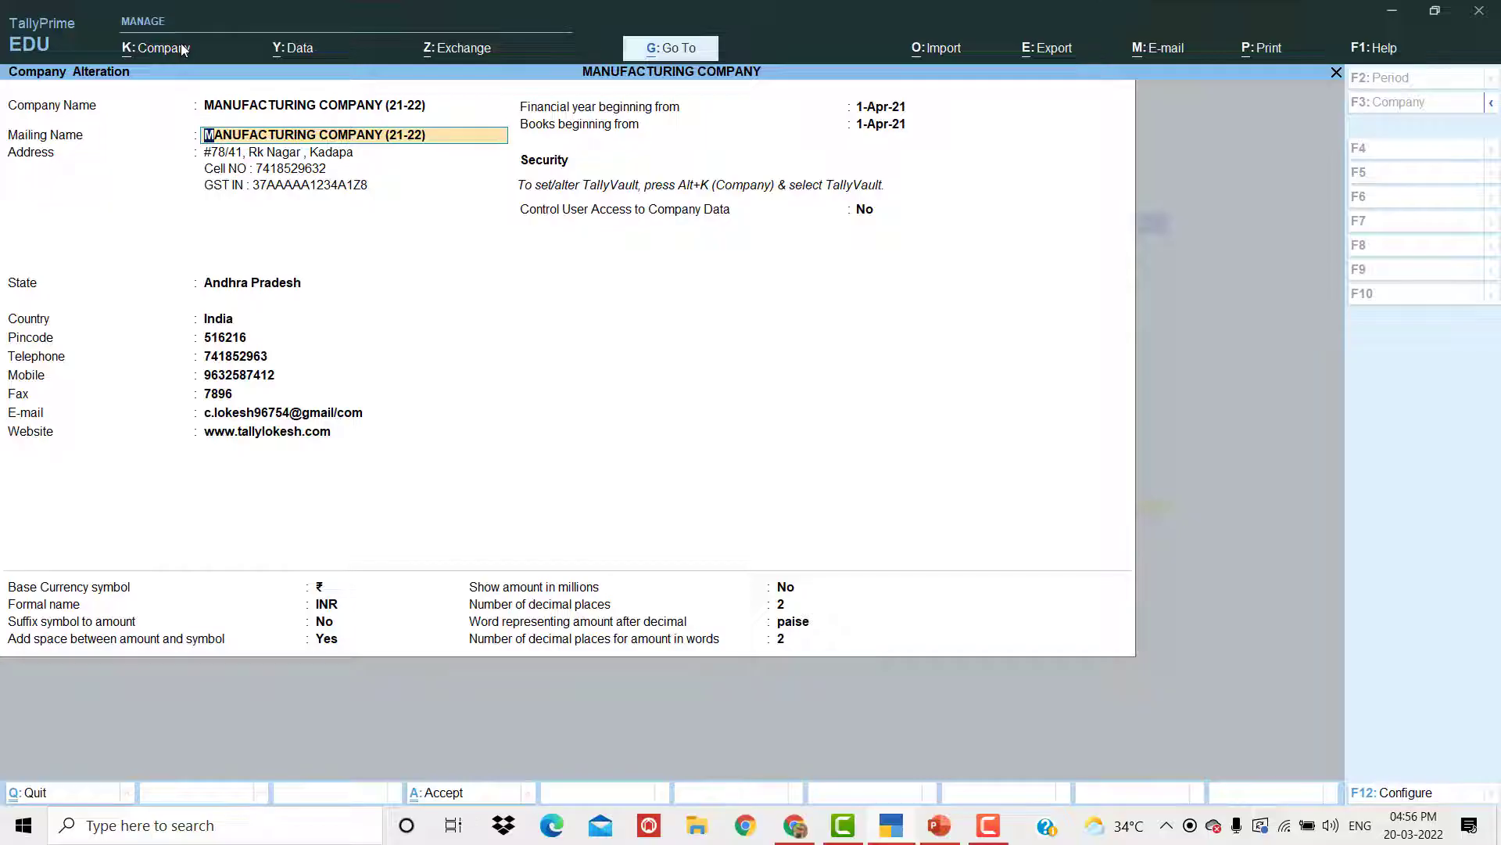
key("ctrl+a")
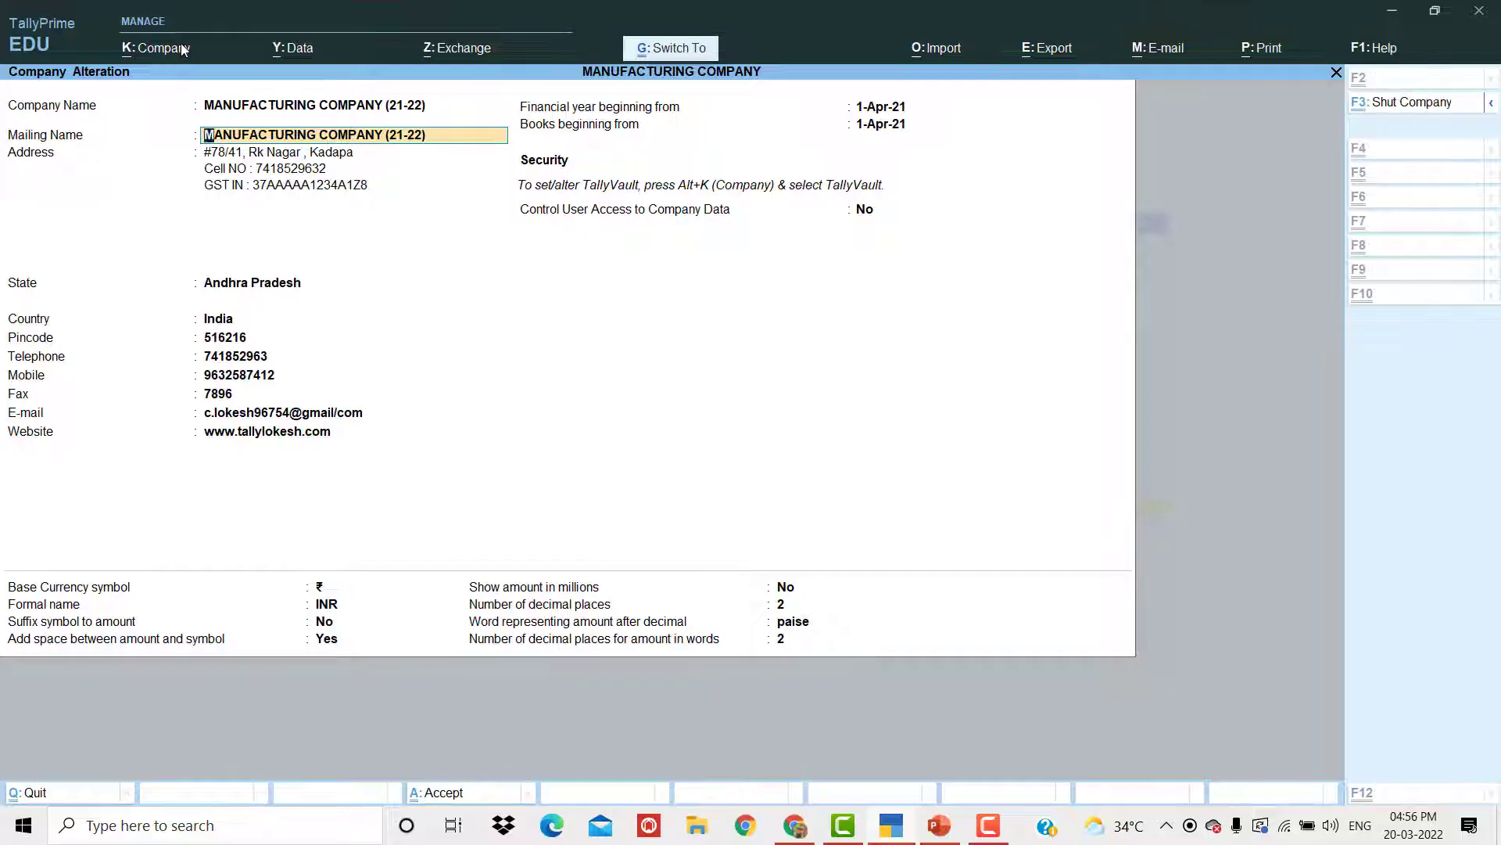
Delete the company MANUFACTURING COMPANY - (from 1-Apr-21) and confirm the deletion
key("Down")
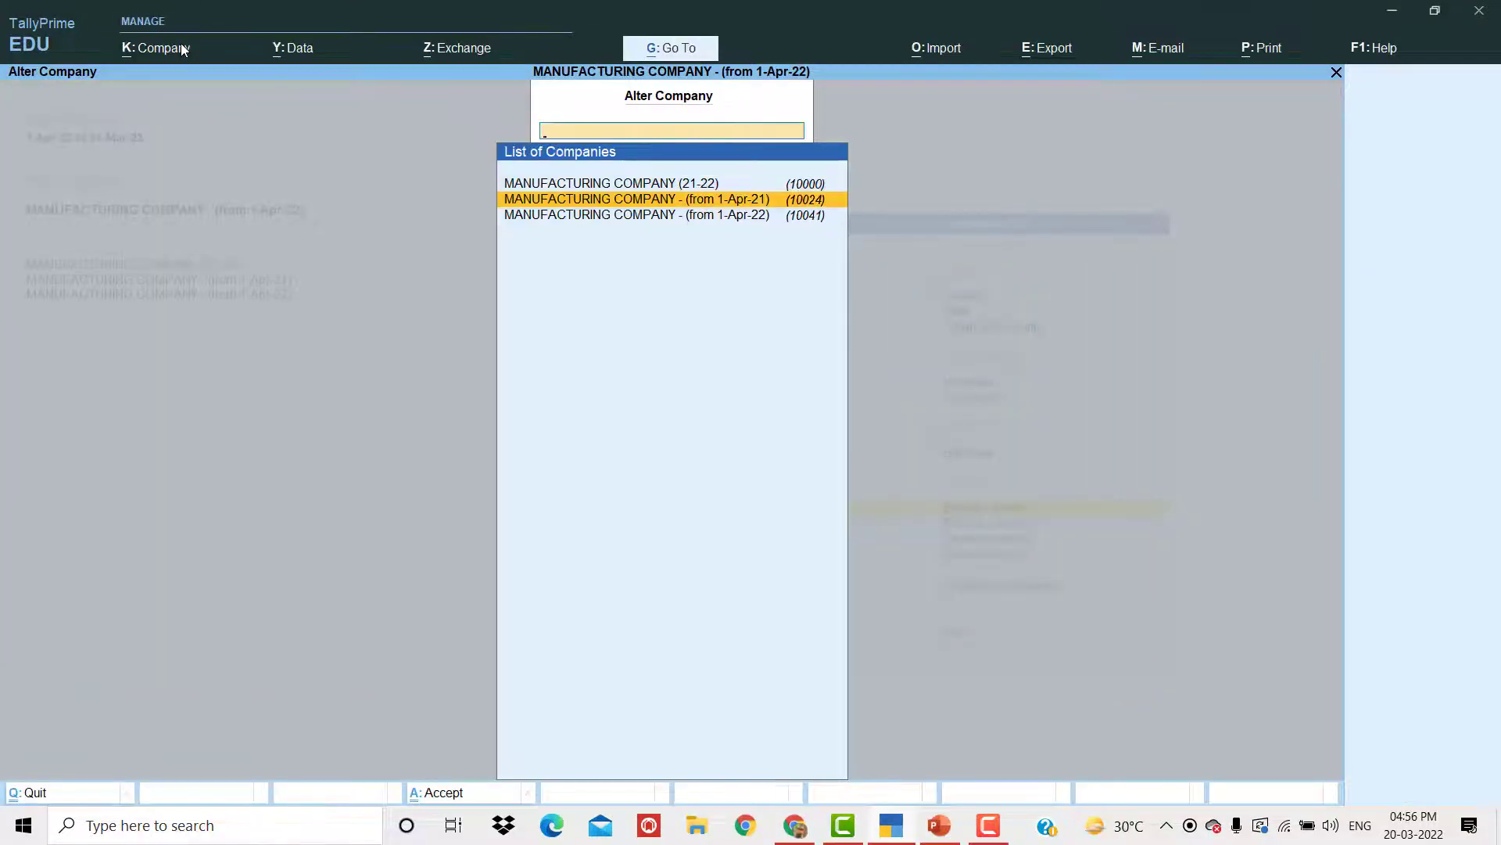
key("Return")
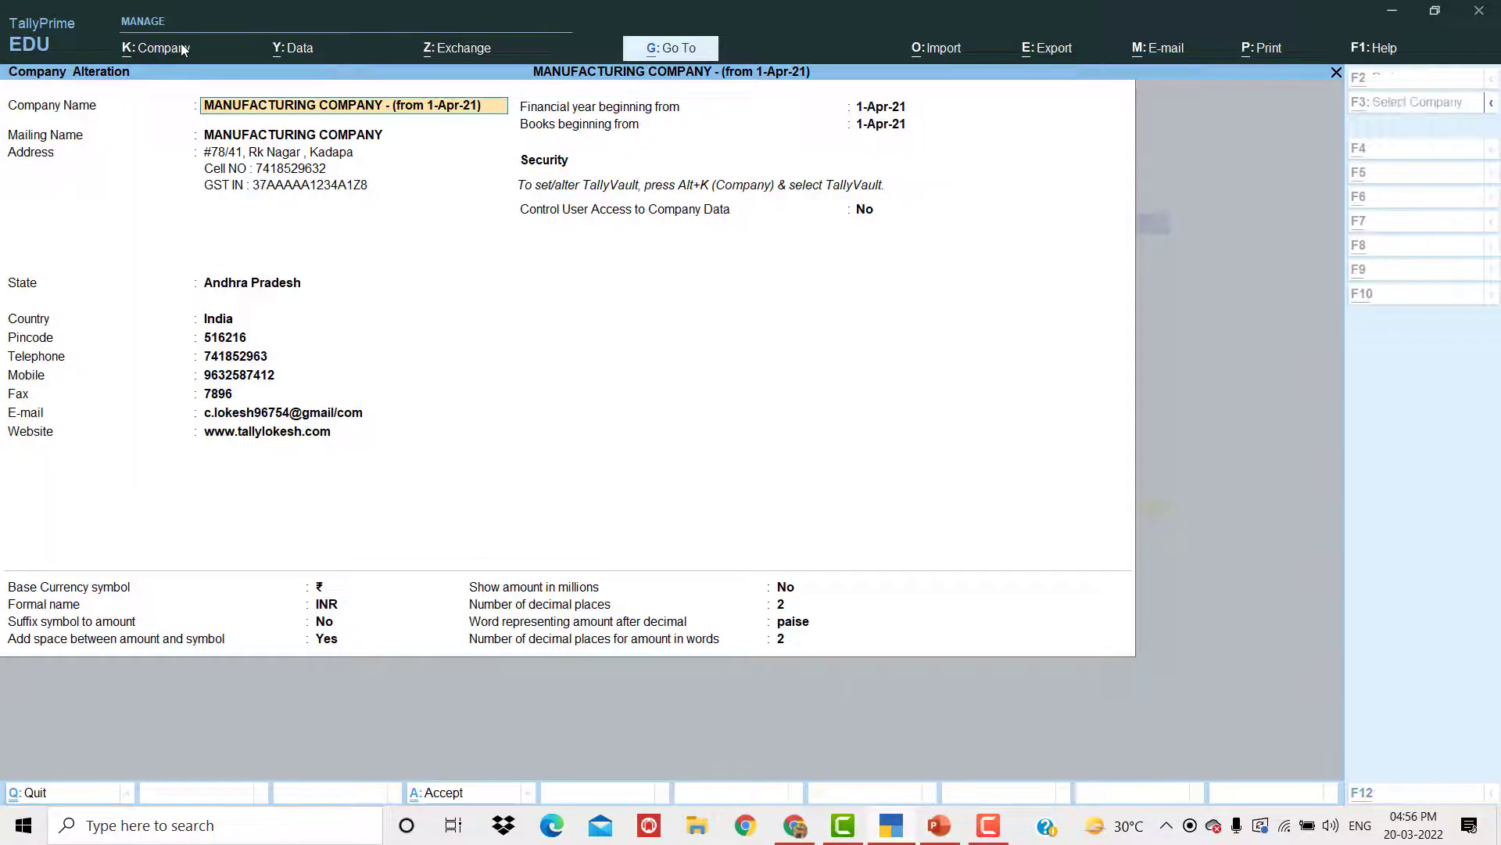
key("alt+d")
key("y")
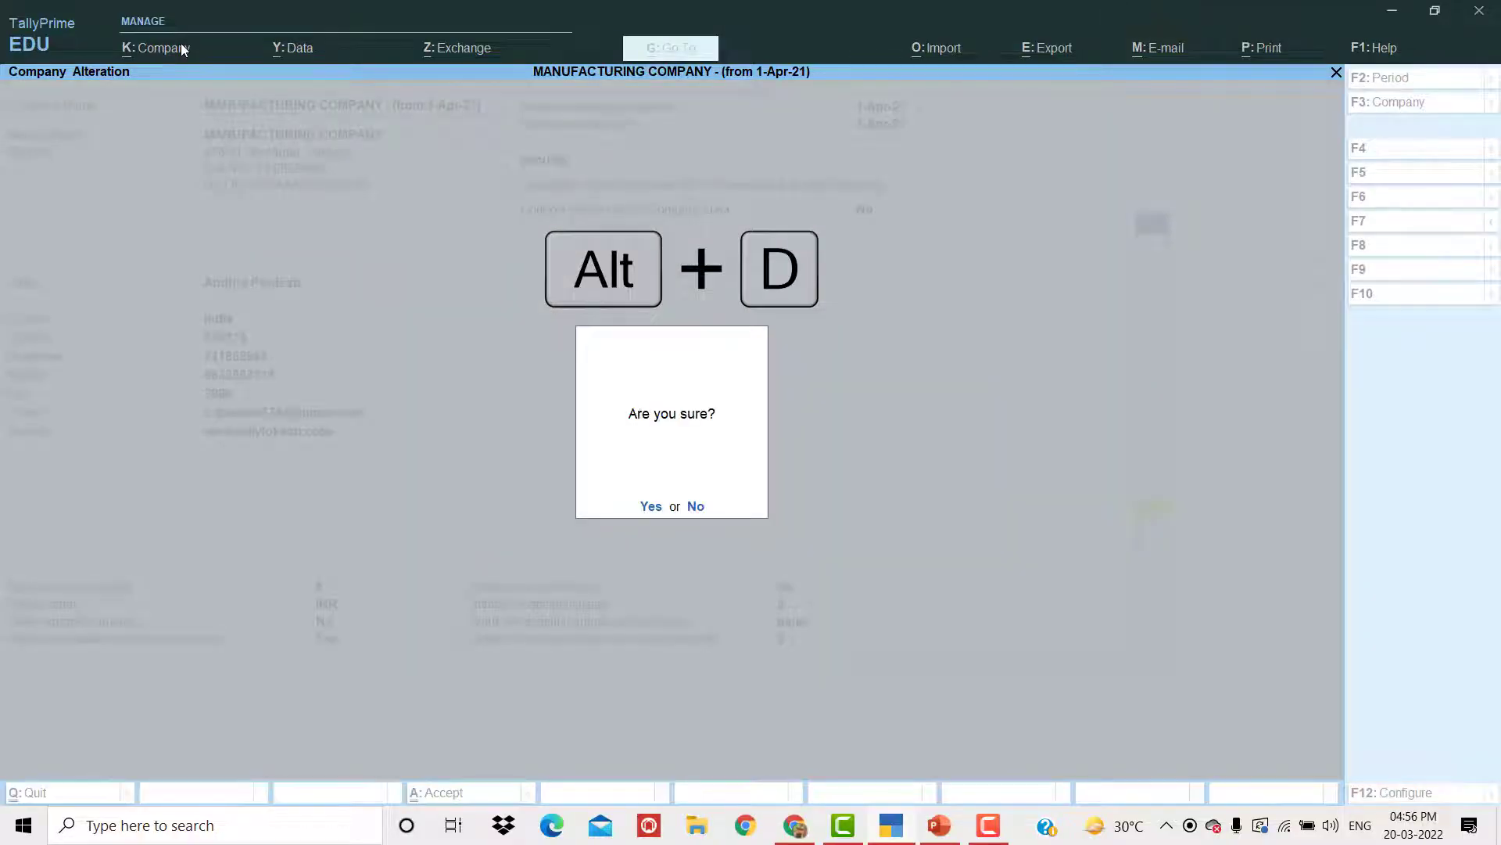
key("y")
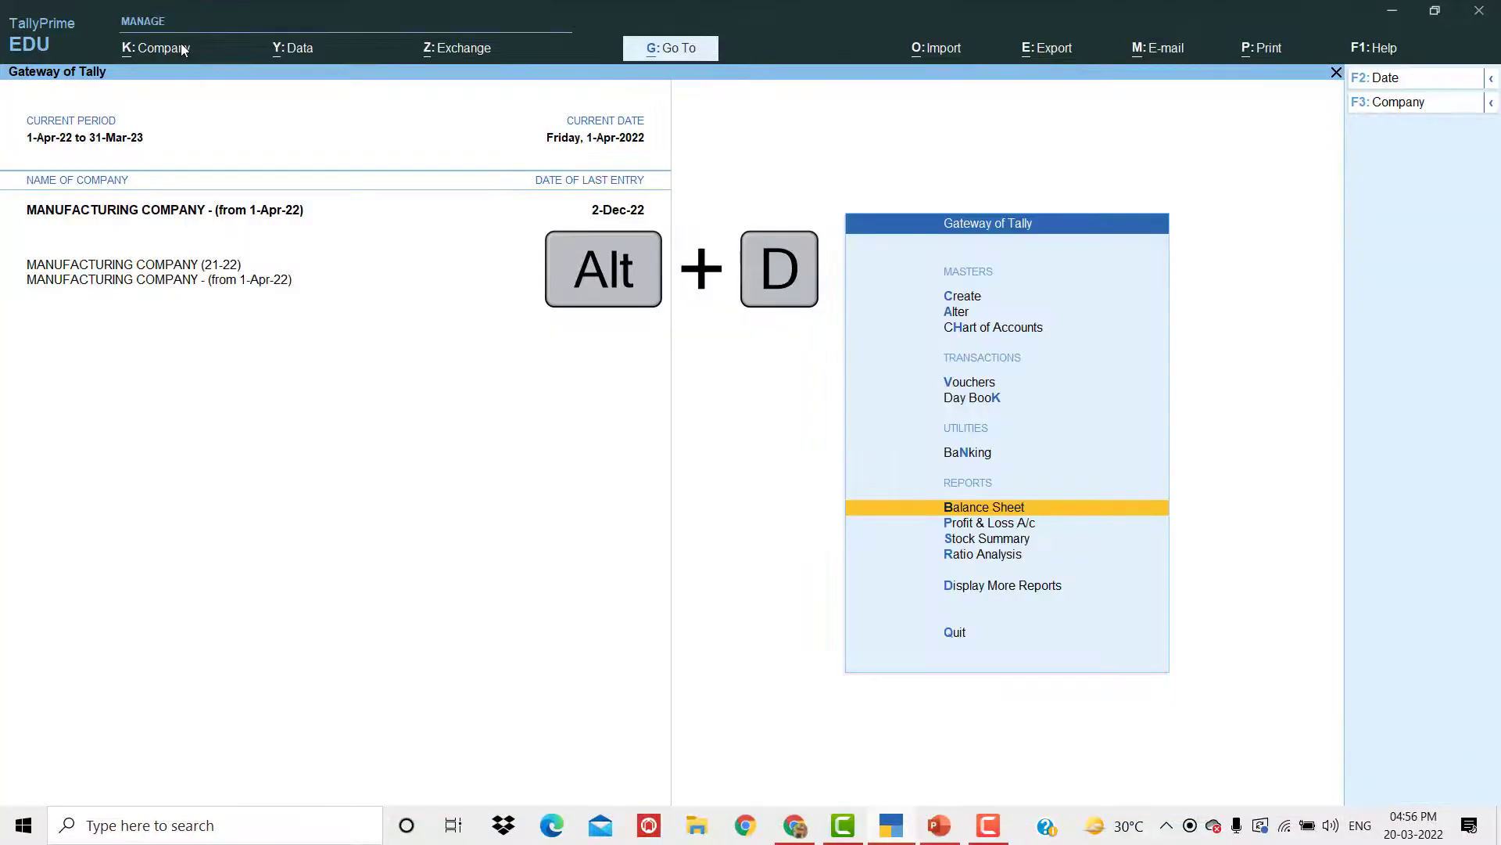
Rename MANUFACTURING COMPANY - (from 1-Apr-22) as MANUFACTURING COMPANY - (22-23), save the alteration and return to the Gateway of Tally
key("Down")
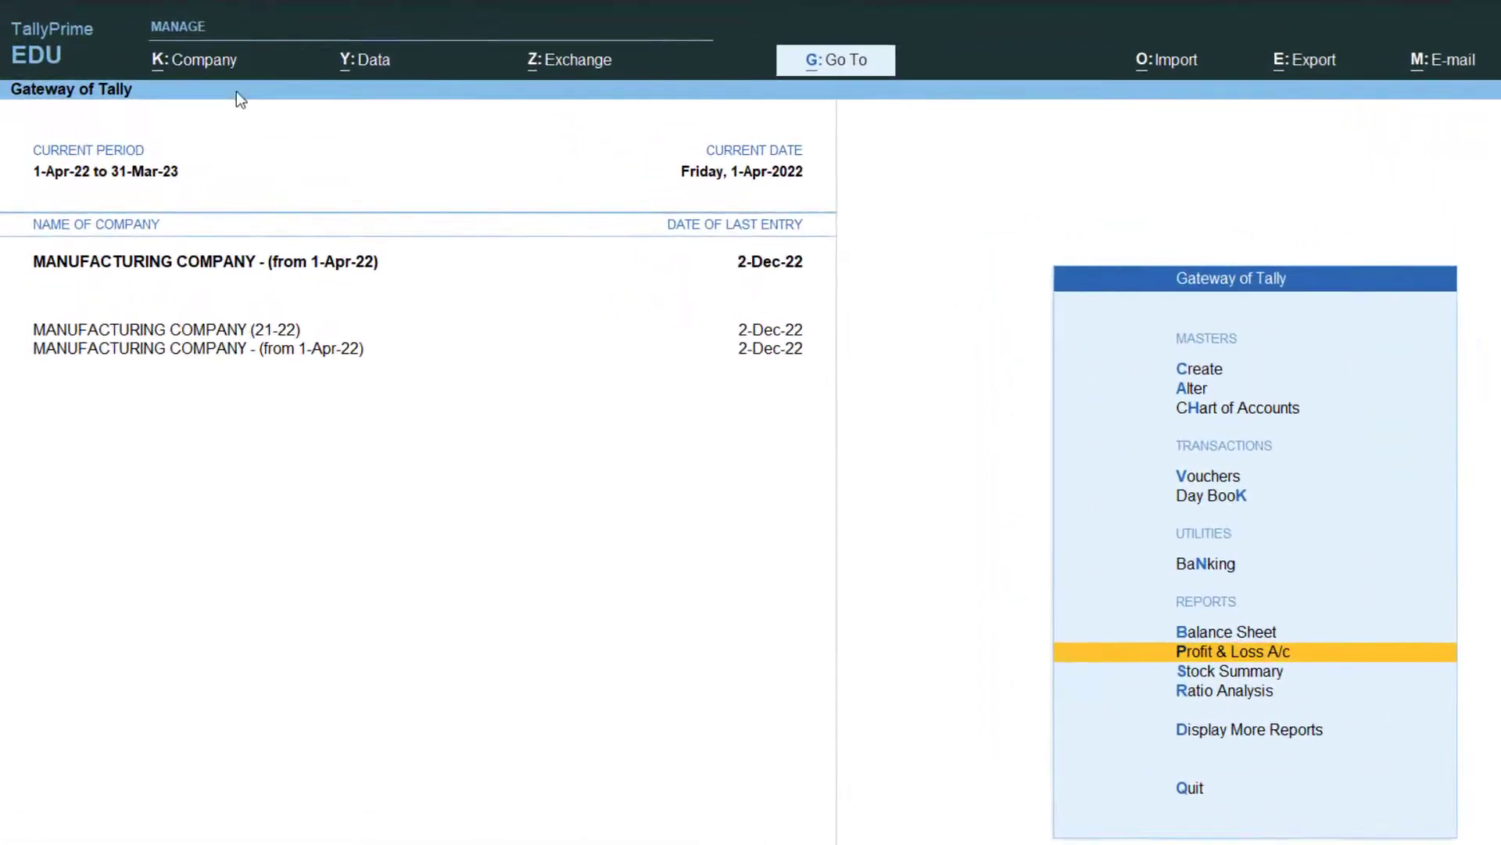
left_click(213, 59)
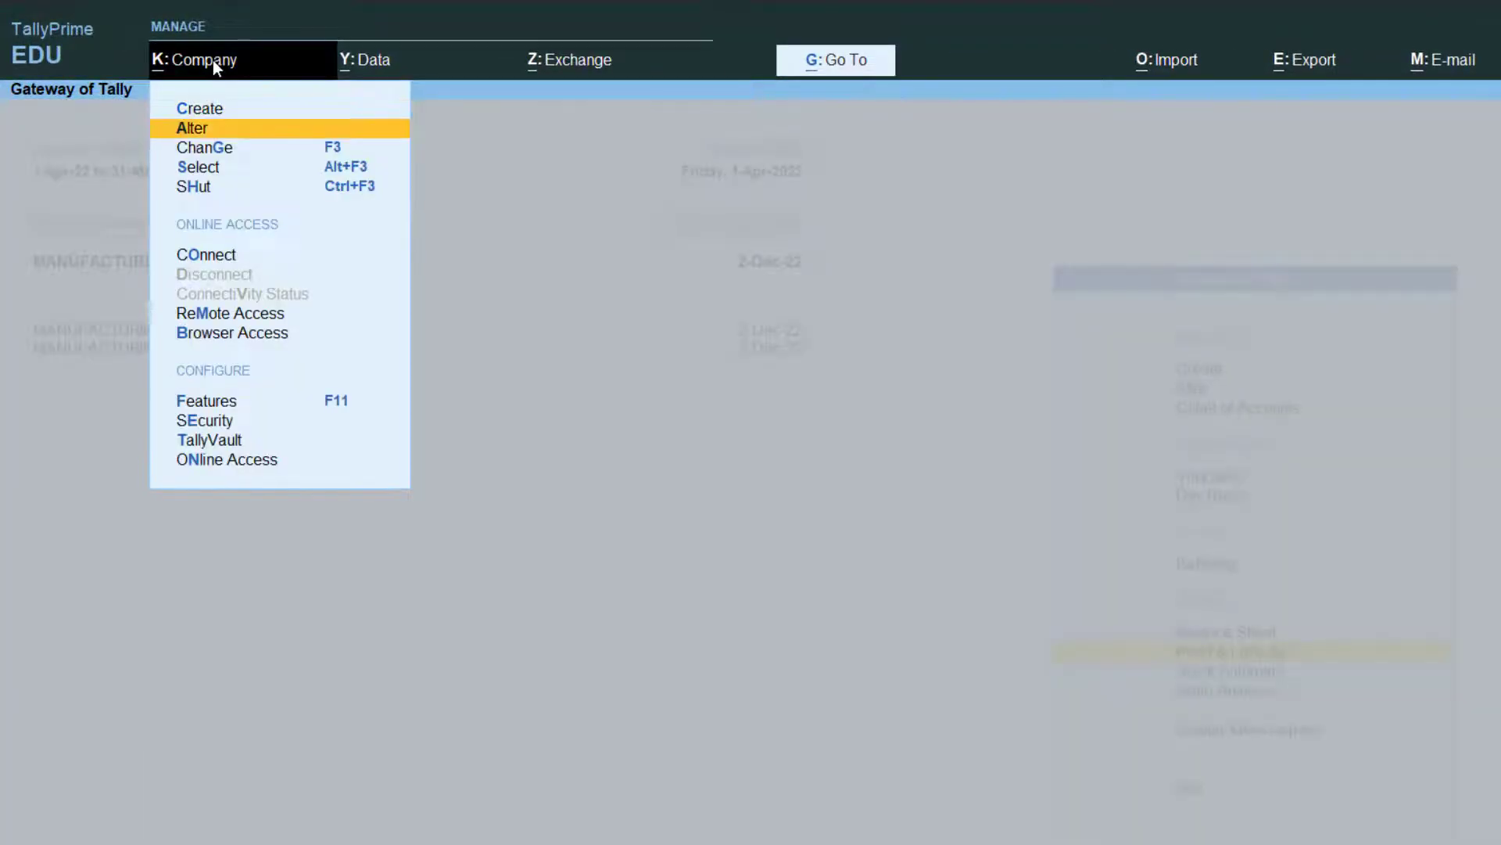
key("Return")
key("Return")
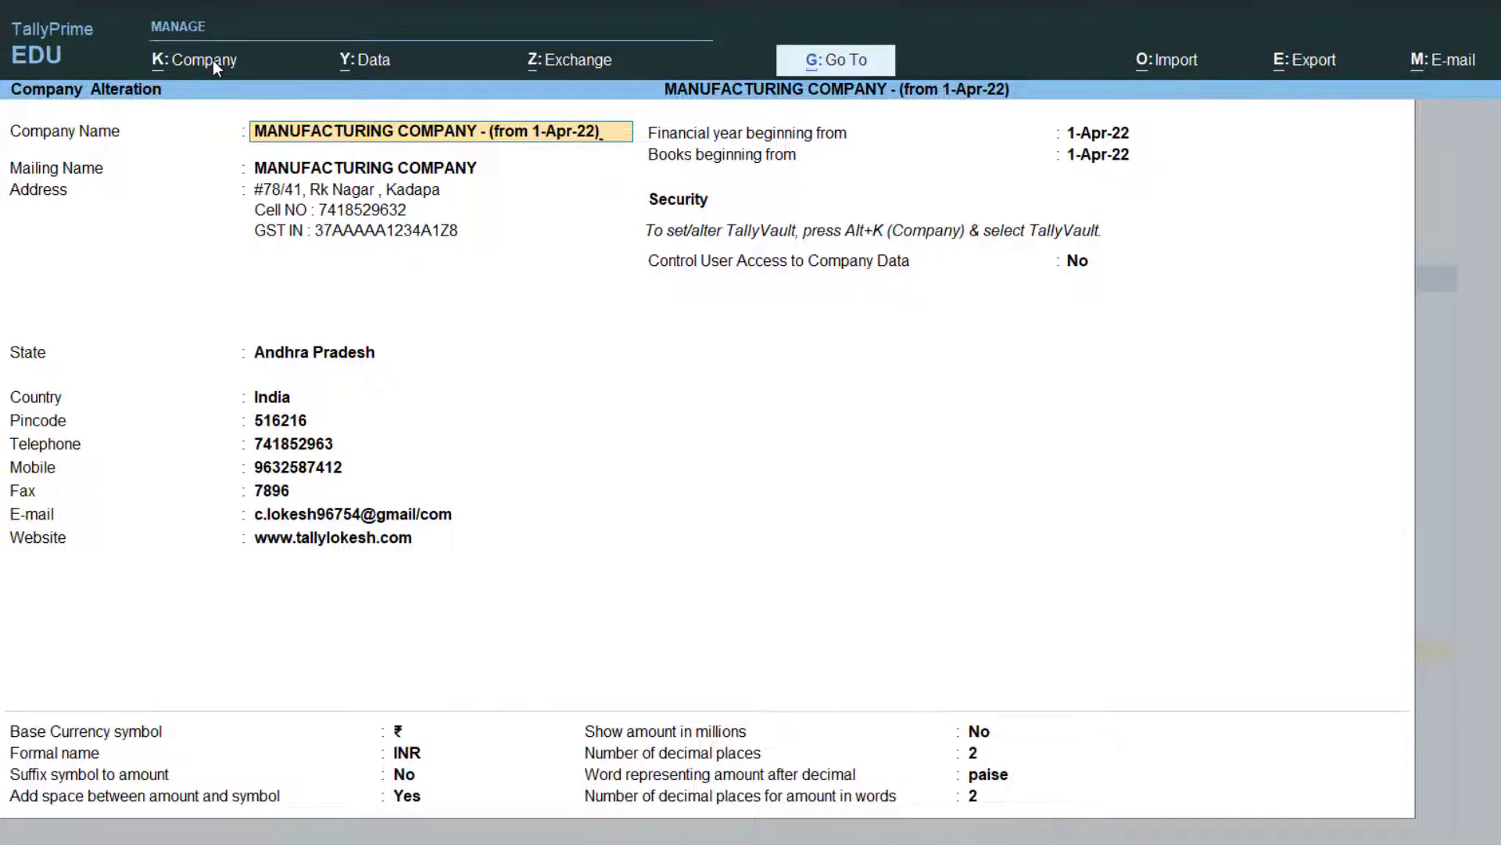
key("BackSpace")
key("BackSpace")
key("BackSpace")
key("BackSpace")
key("BackSpace")
key("BackSpace")
key("BackSpace")
key("BackSpace")
key("BackSpace")
key("BackSpace")
key("BackSpace")
key("BackSpace")
key("BackSpace")
key("BackSpace")
type("22-23)")
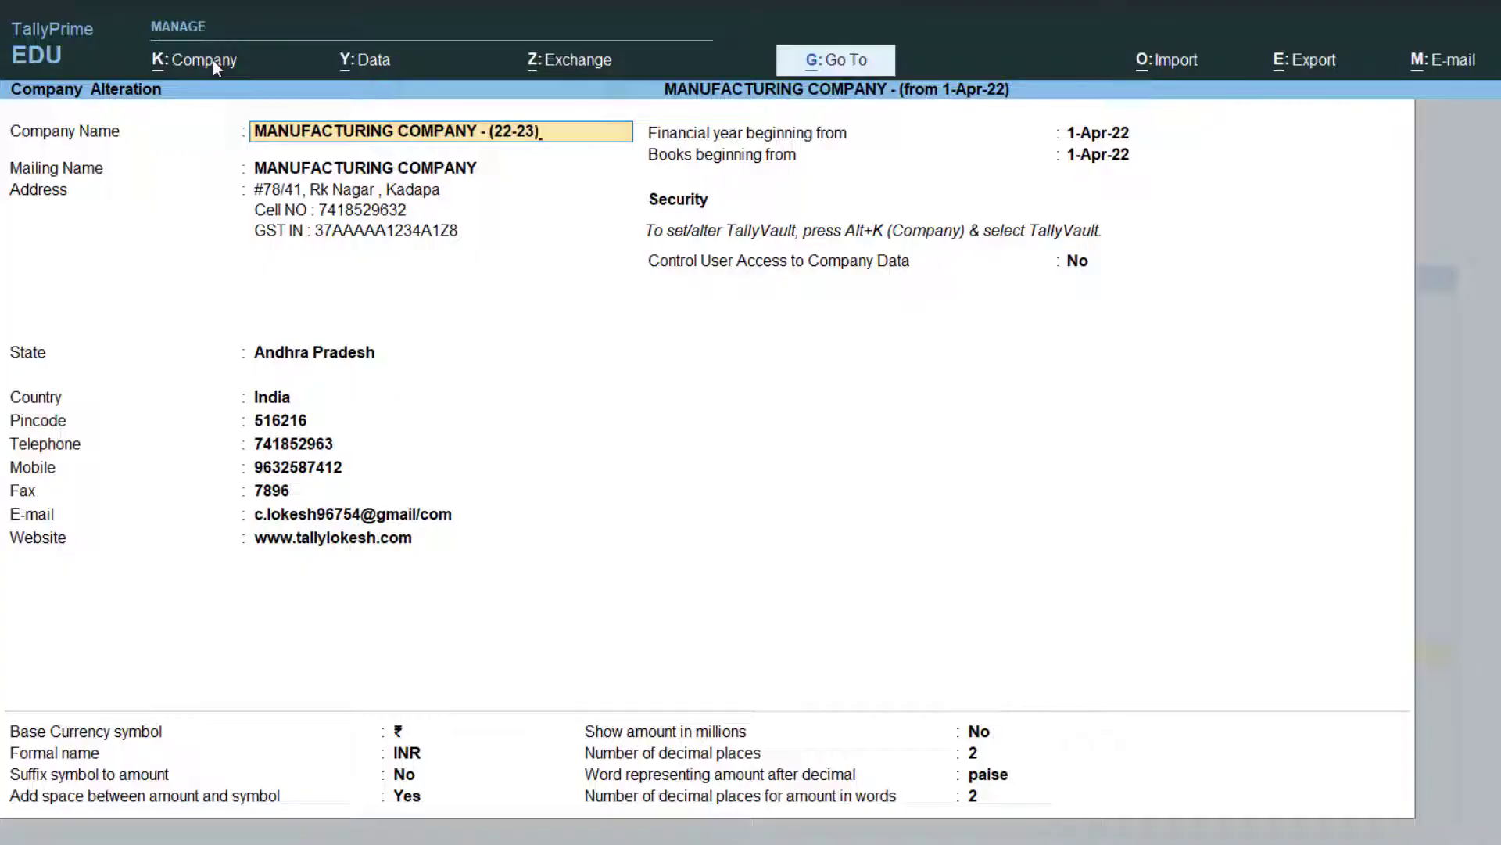
key("Return")
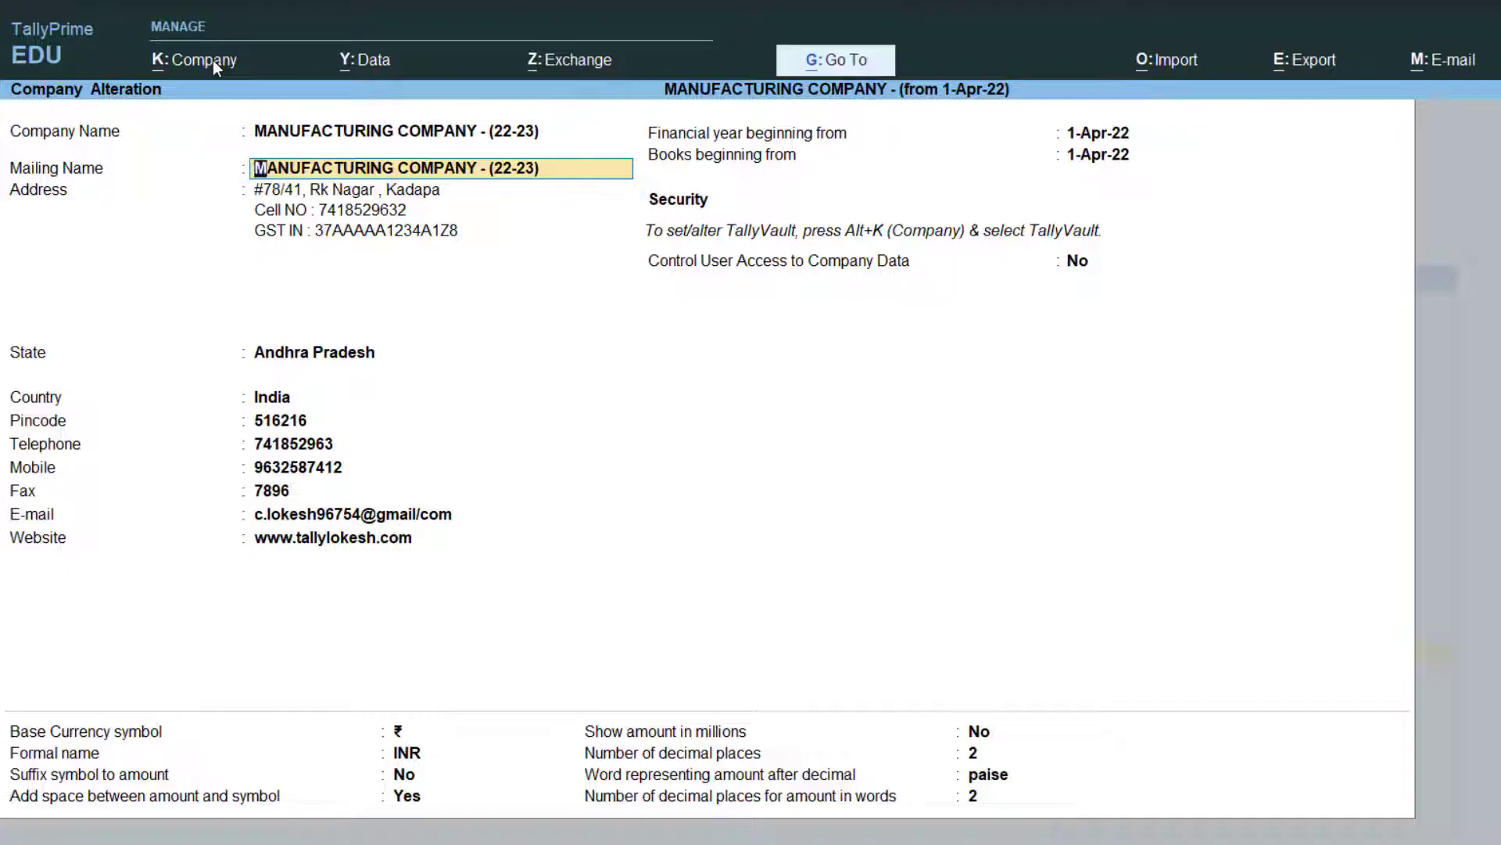
key("ctrl+a")
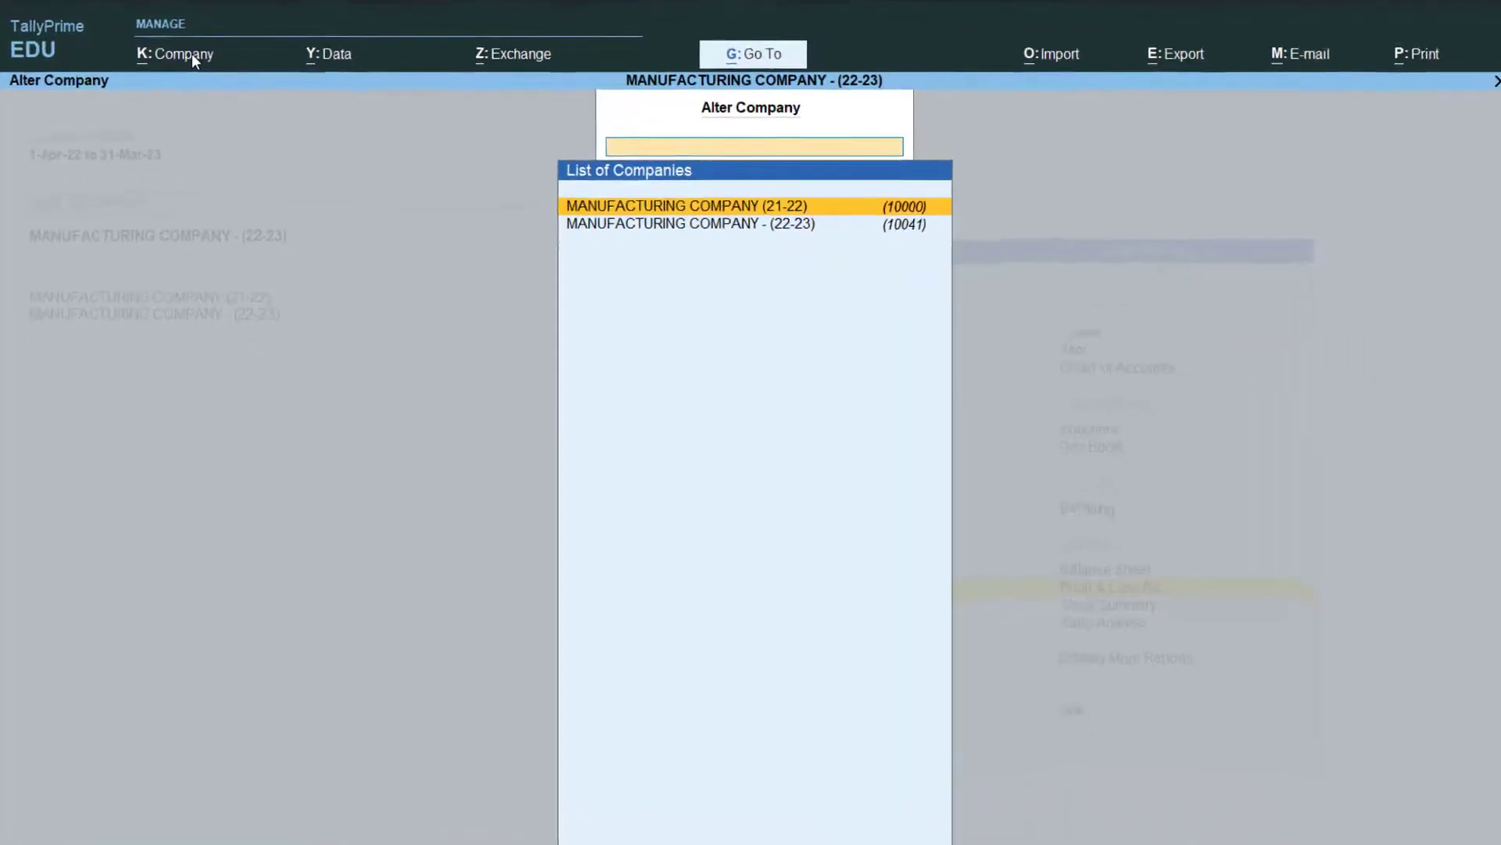
key("Escape")
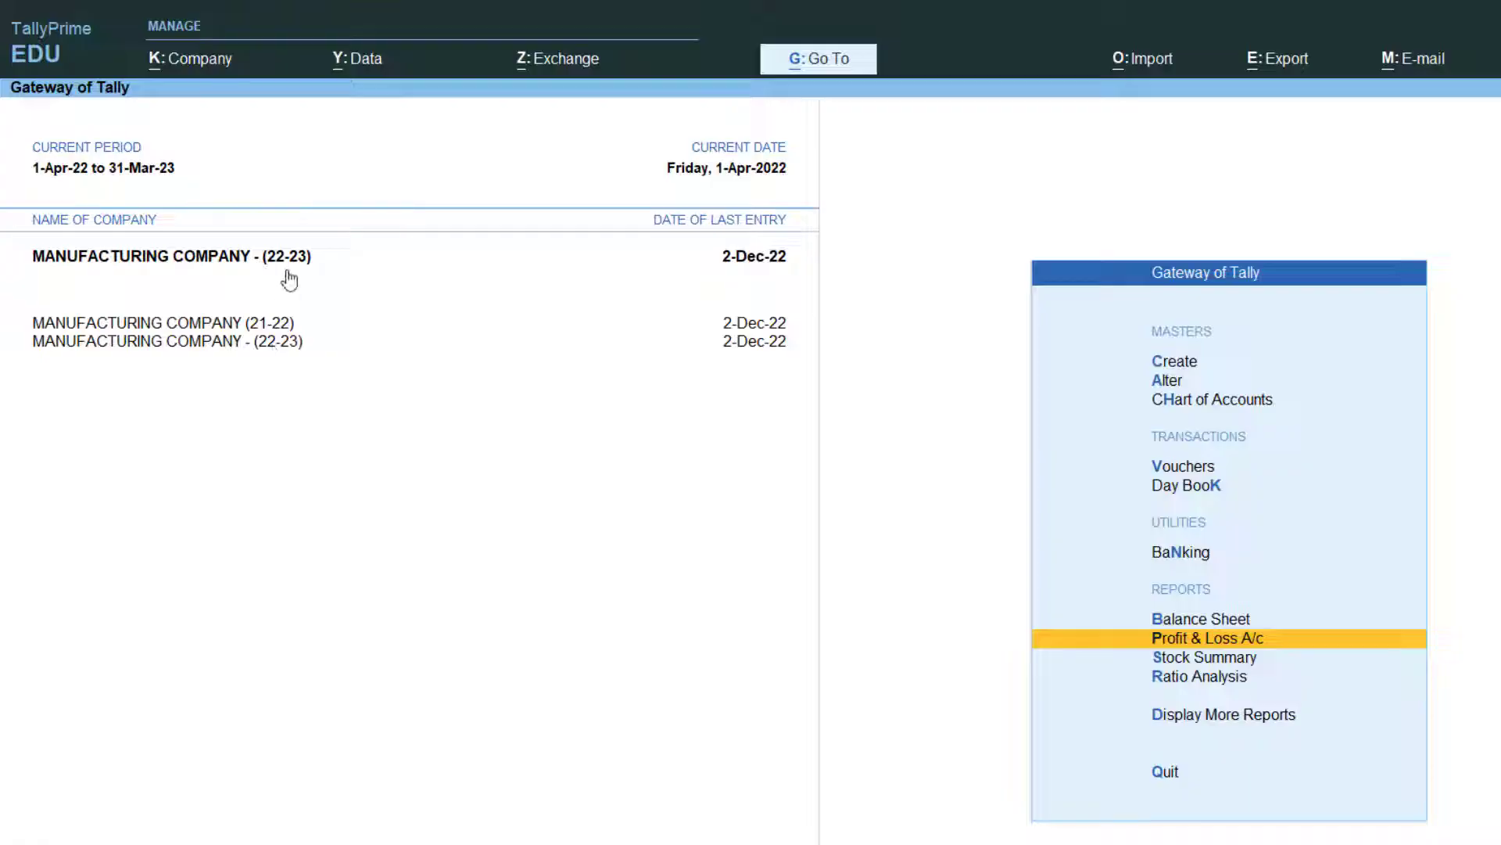
Examine the detailed Balance Sheet of MANUFACTURING COMPANY - (22-23) for carried-forward liabilities and assets, and return to the Gateway of Tally
left_click(244, 326)
left_click(278, 342)
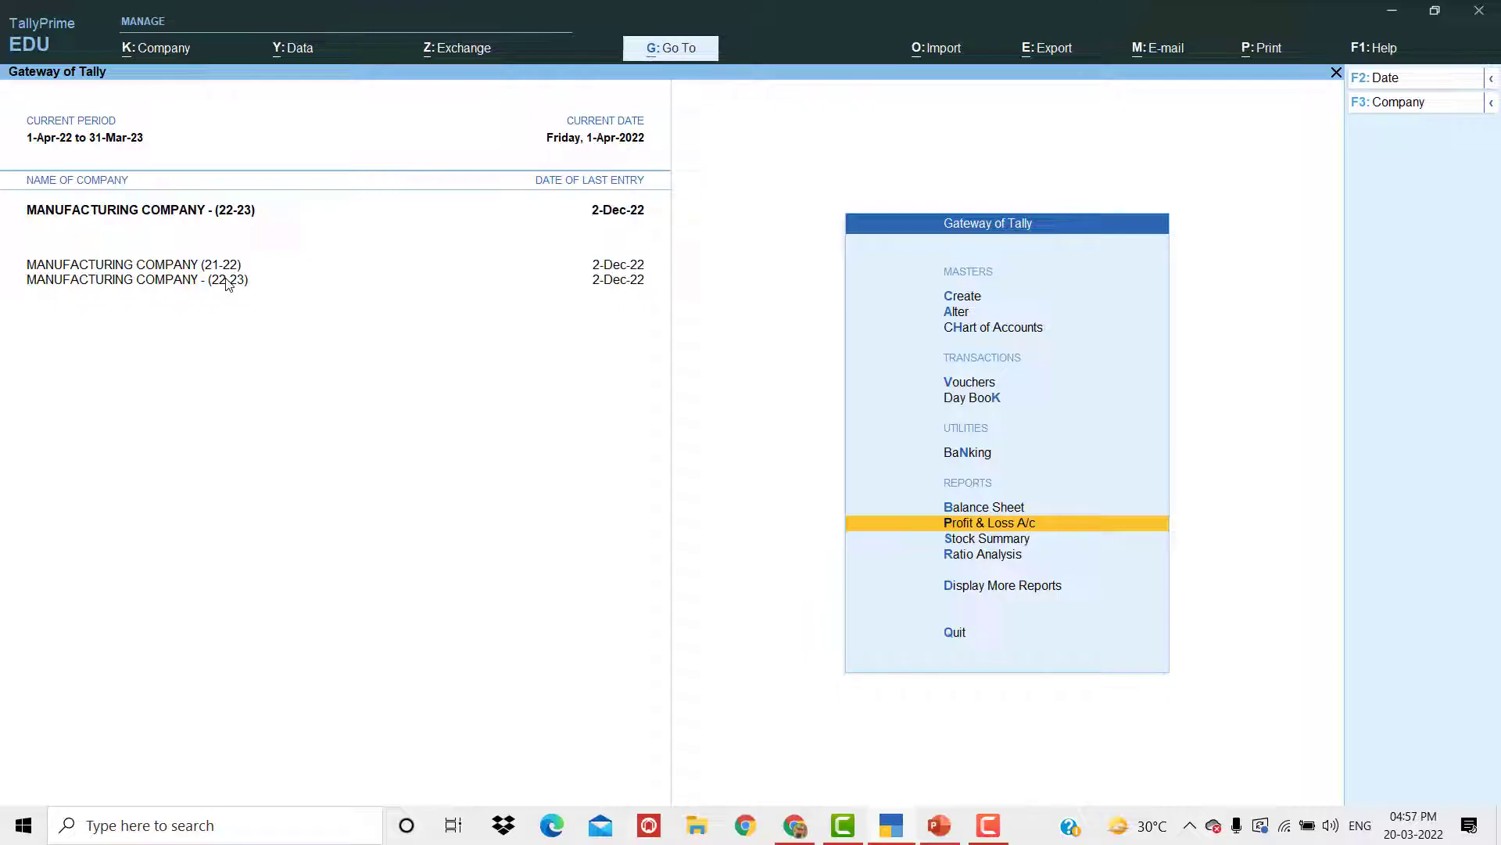
key("Up")
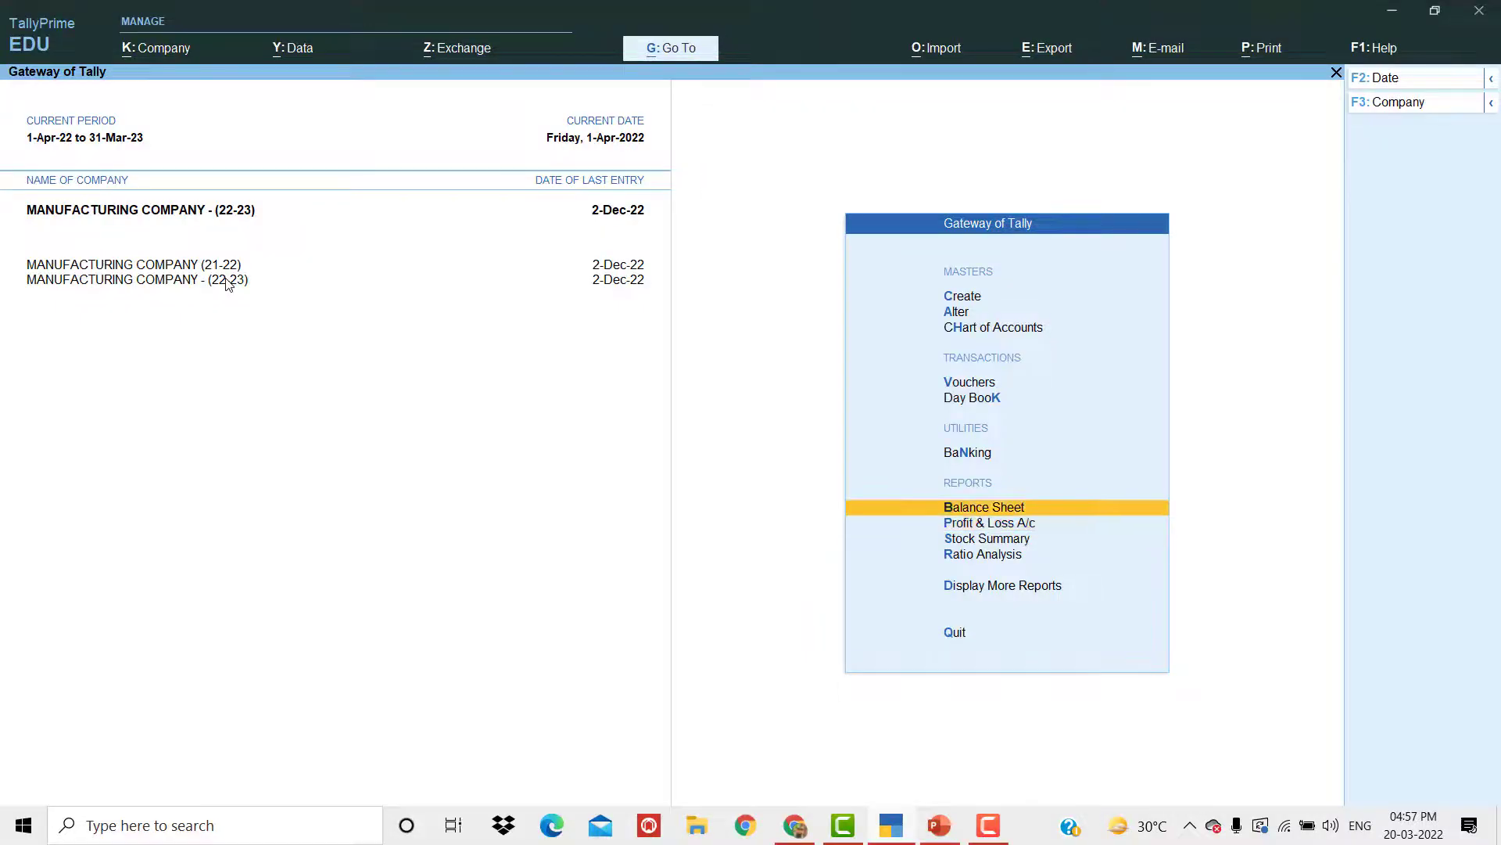
key("Return")
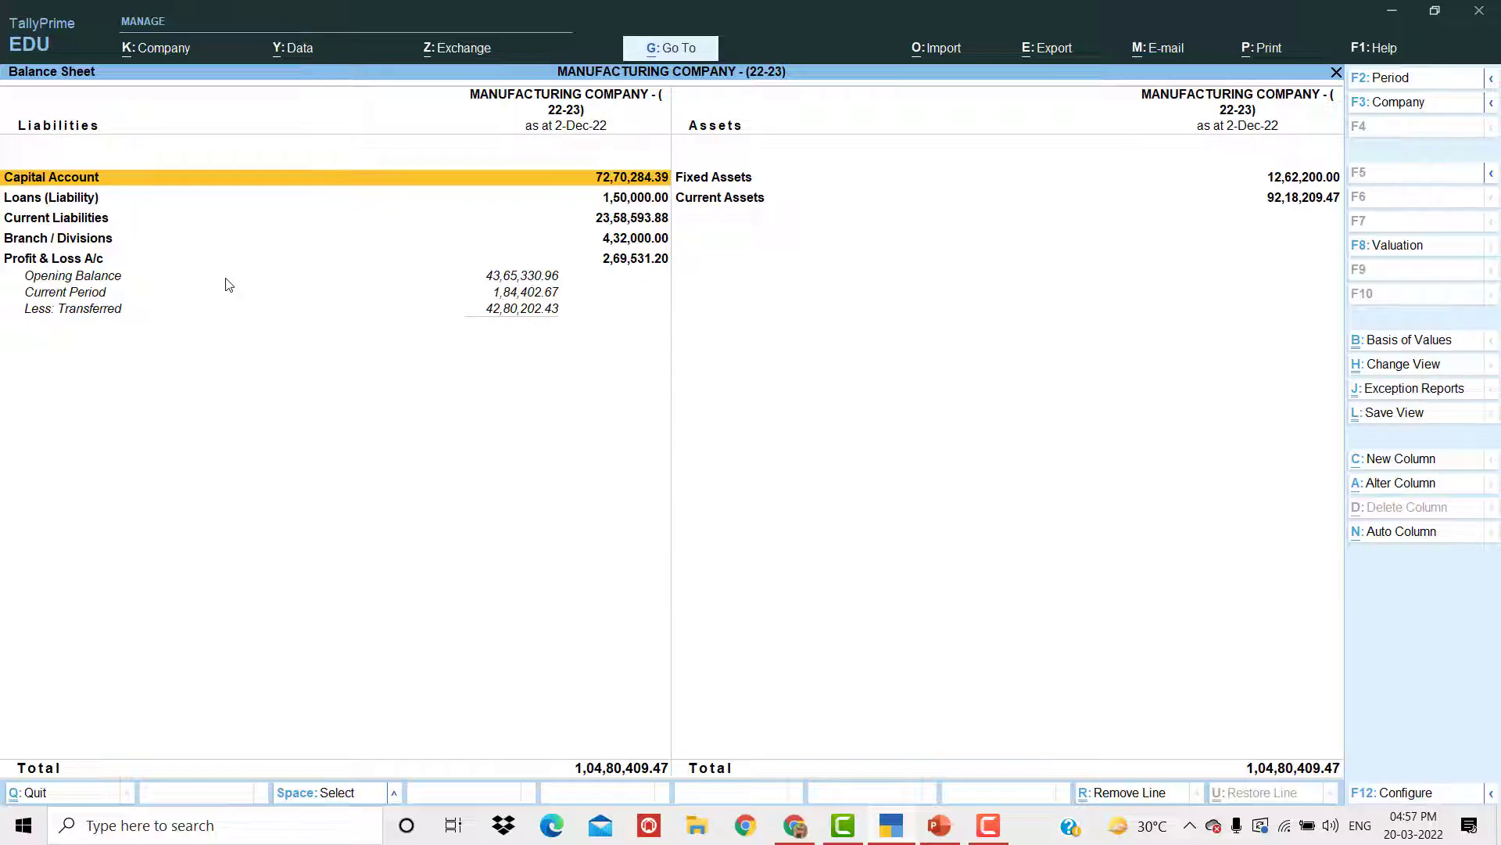
key("alt")
key("alt+F5")
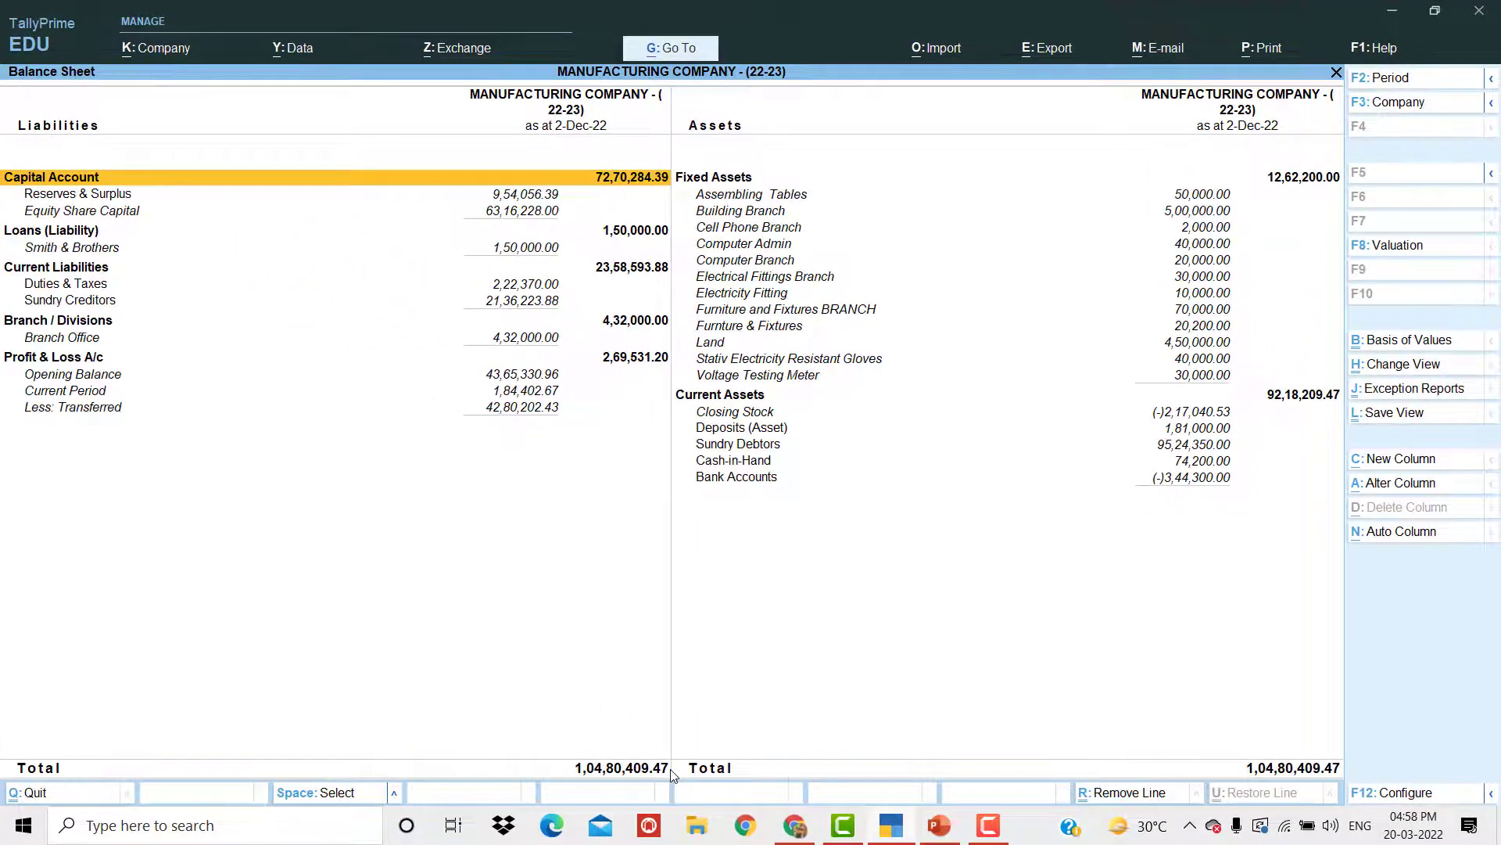
key("Escape")
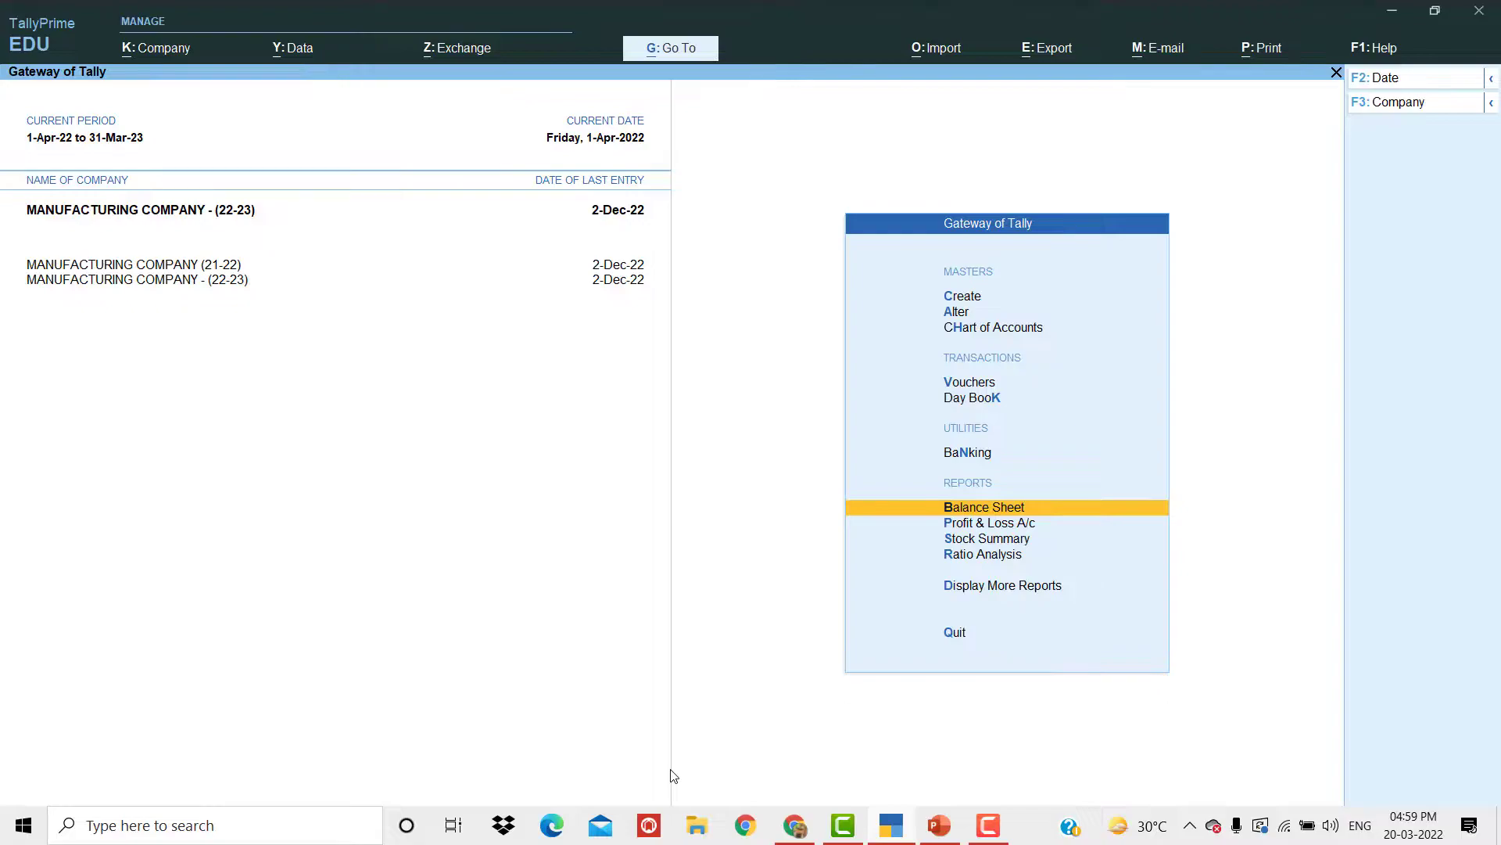
left_click(991, 826)
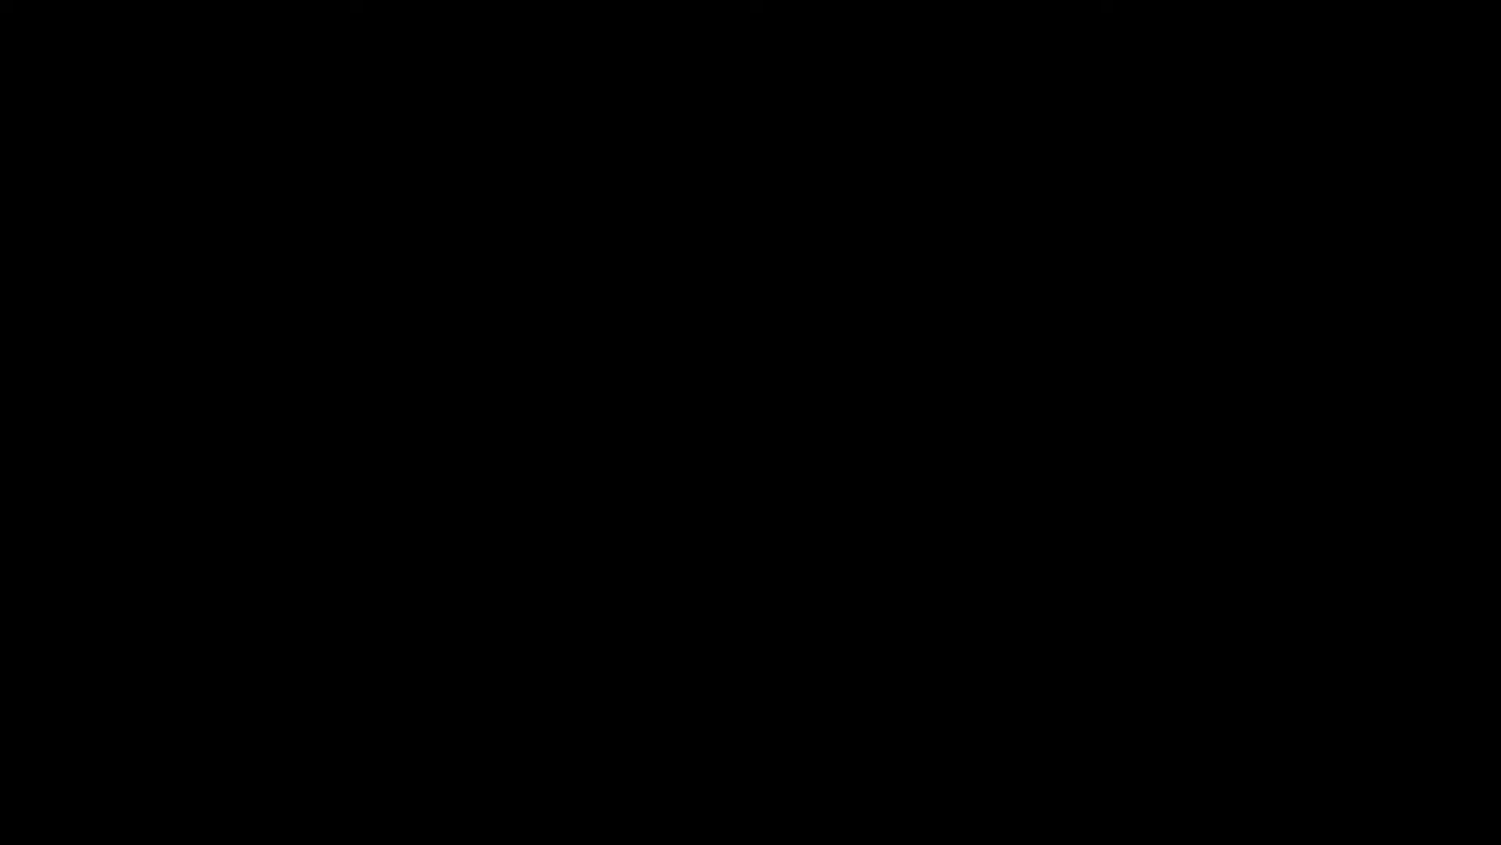